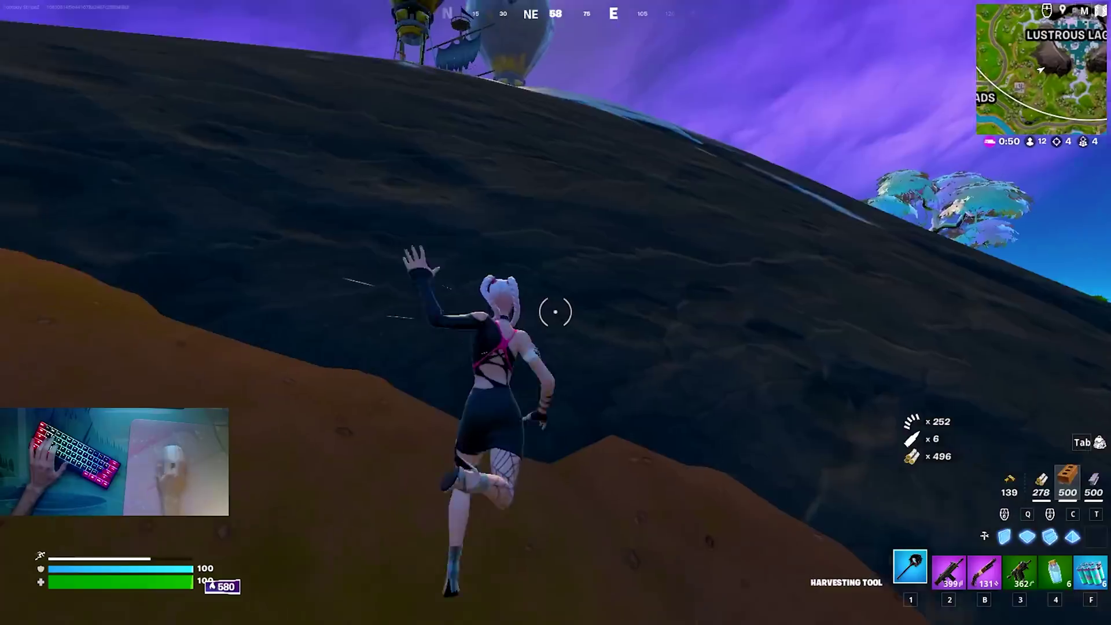
Step: Cycle building pieces, shotgun, reloaded SMG and pickaxe, finishing on the Hammer Assault Rifle
{"action": "right_click", "coordinate": [555, 312]}
{"action": "right_click", "coordinate": [555, 312]}
{"action": "key", "text": "1"}
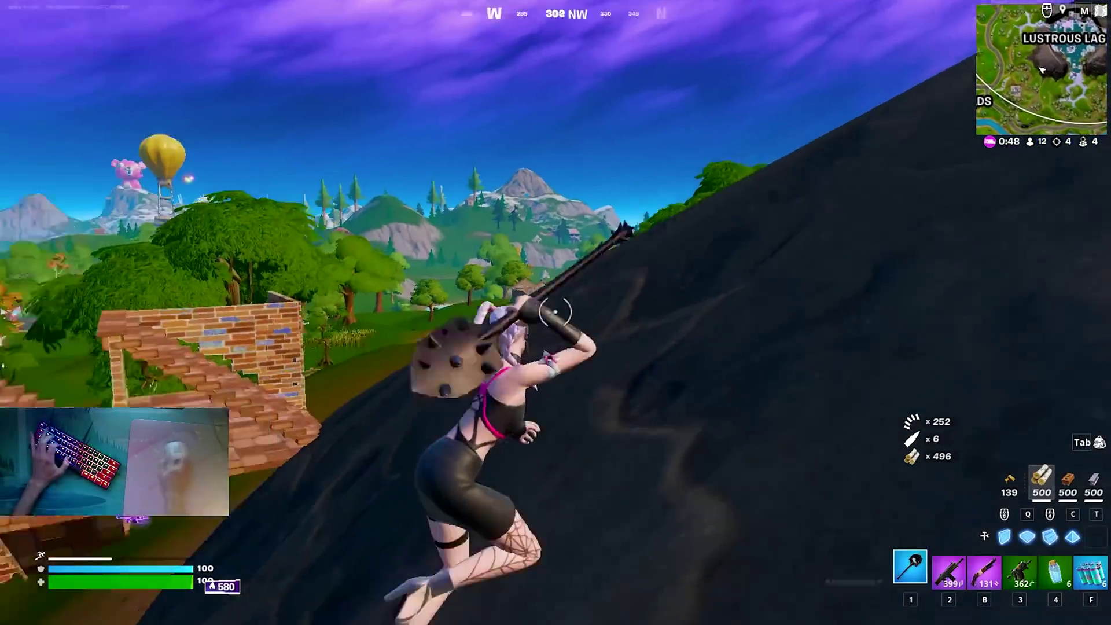
{"action": "key", "text": "2"}
{"action": "key", "text": "b"}
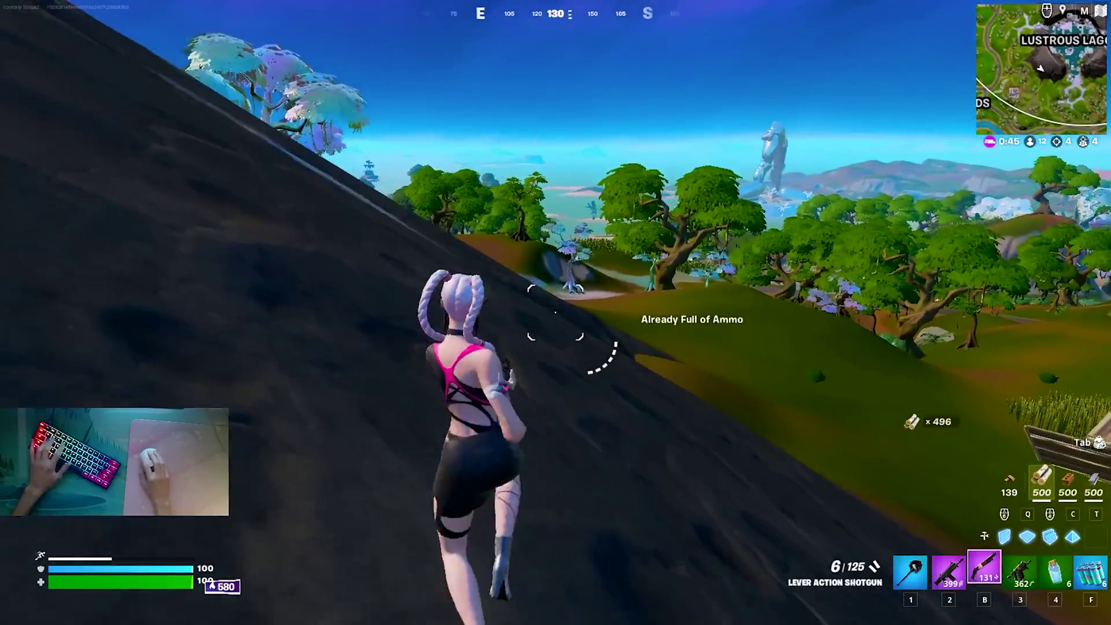
{"action": "key", "text": "3"}
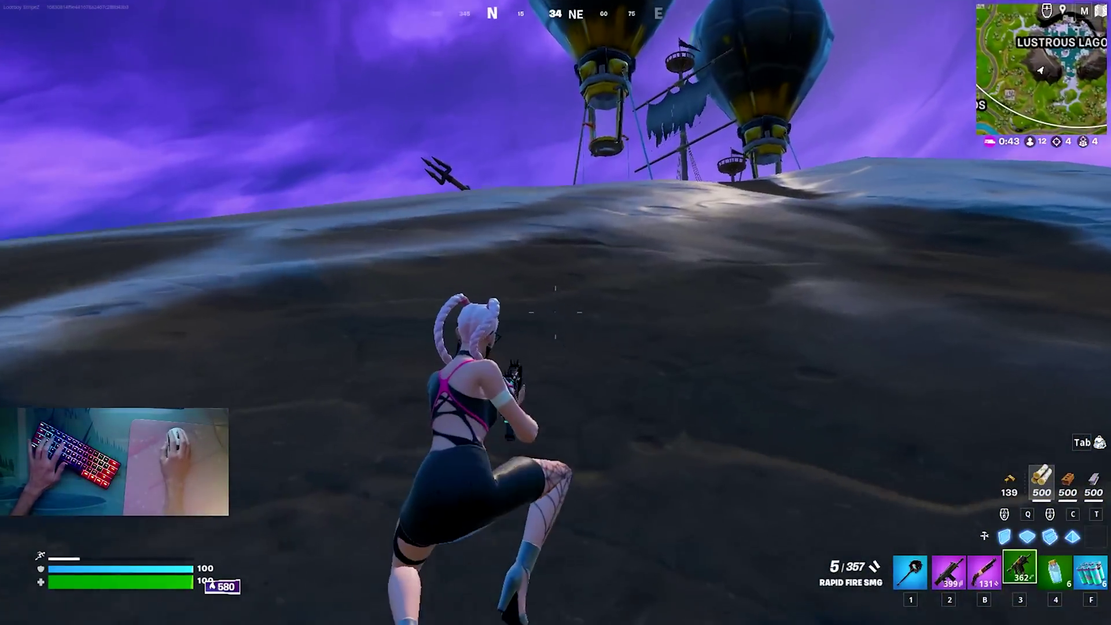
{"action": "key", "text": "r"}
{"action": "key", "text": "r"}
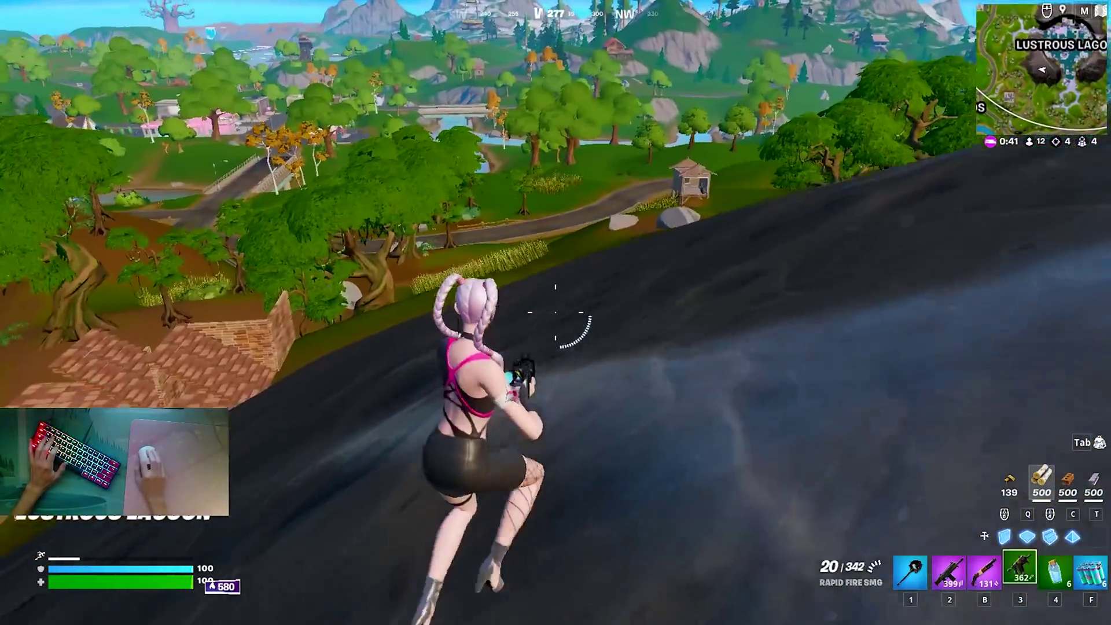
{"action": "key", "text": "1"}
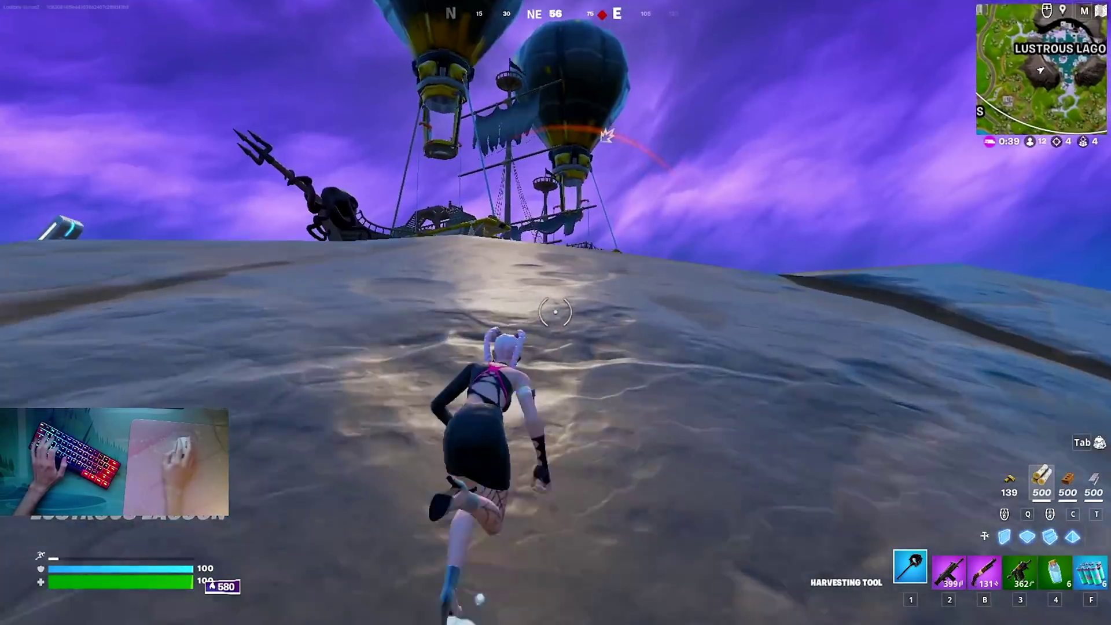
{"action": "key", "text": "3"}
{"action": "key", "text": "1"}
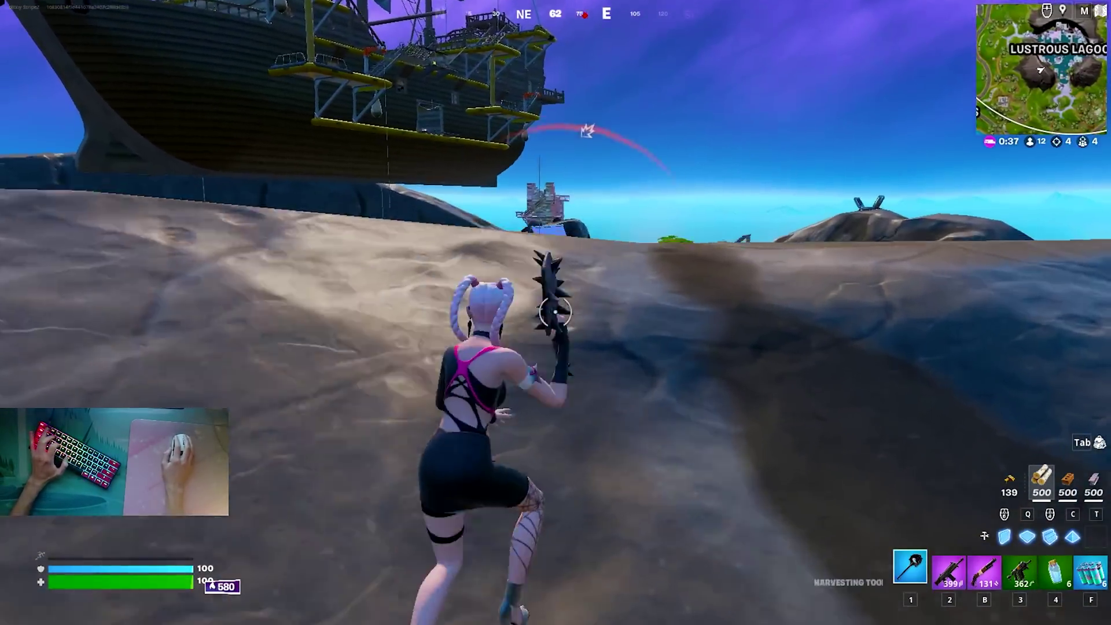
{"action": "key", "text": "2"}
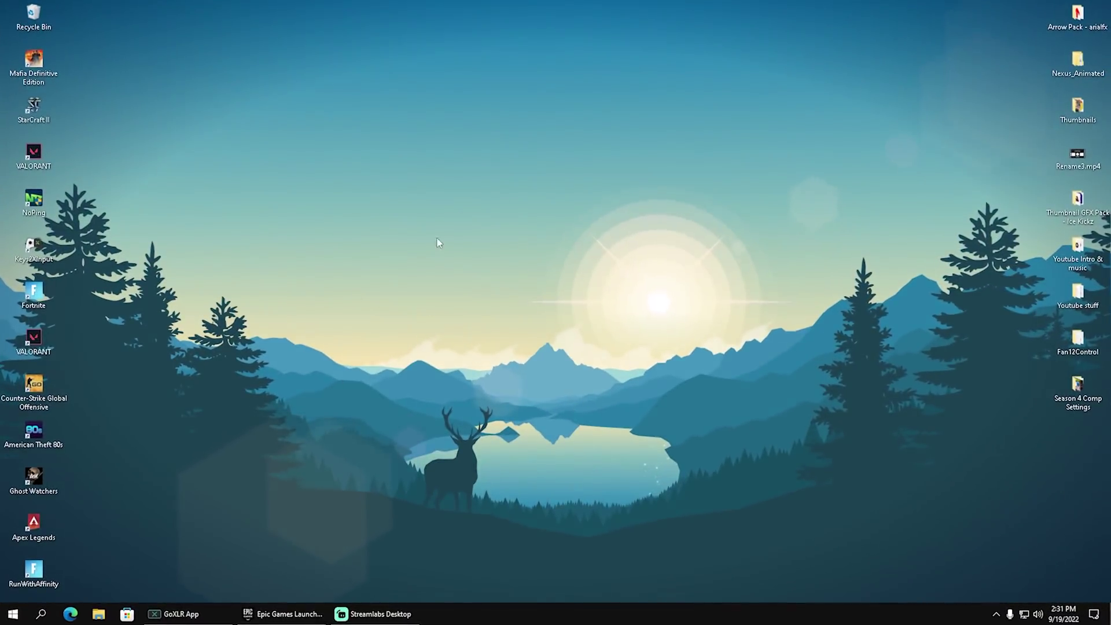
Step: Bring up the Epic Games Launcher and go to the game library
{"action": "left_click", "coordinate": [284, 615]}
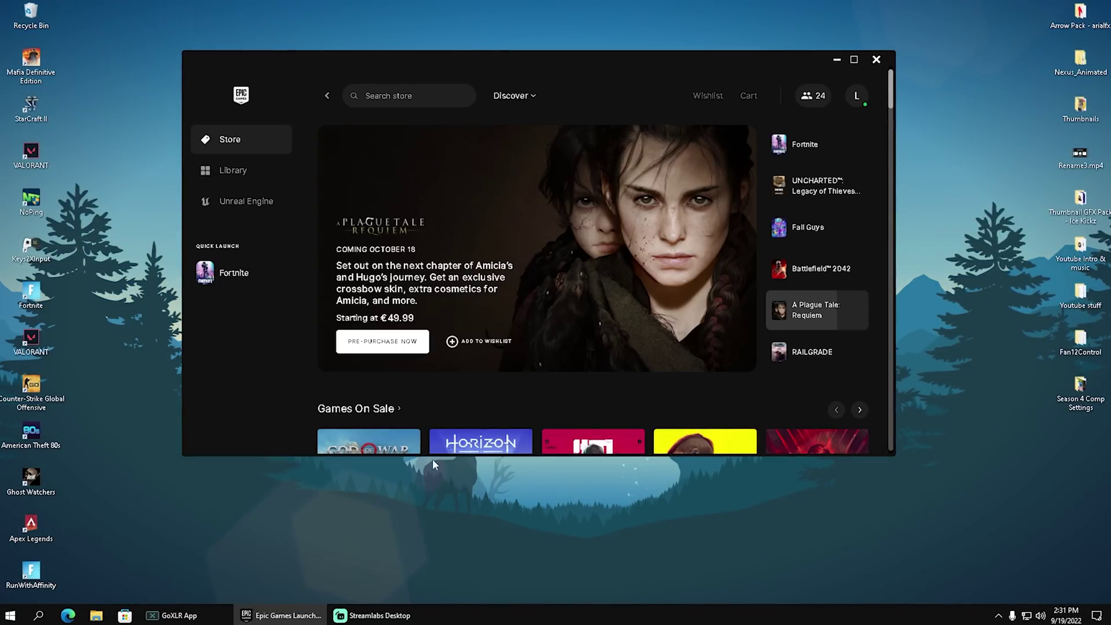
{"action": "left_click", "coordinate": [225, 174]}
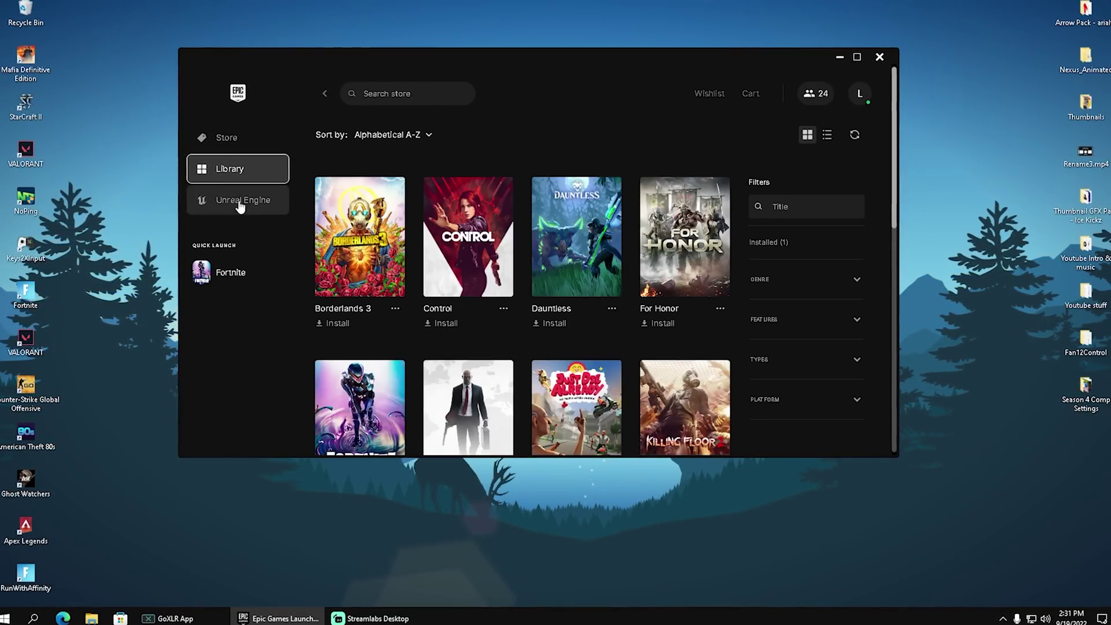
{"action": "scroll", "coordinate": [360, 269], "scroll_direction": "down", "scroll_amount": 3}
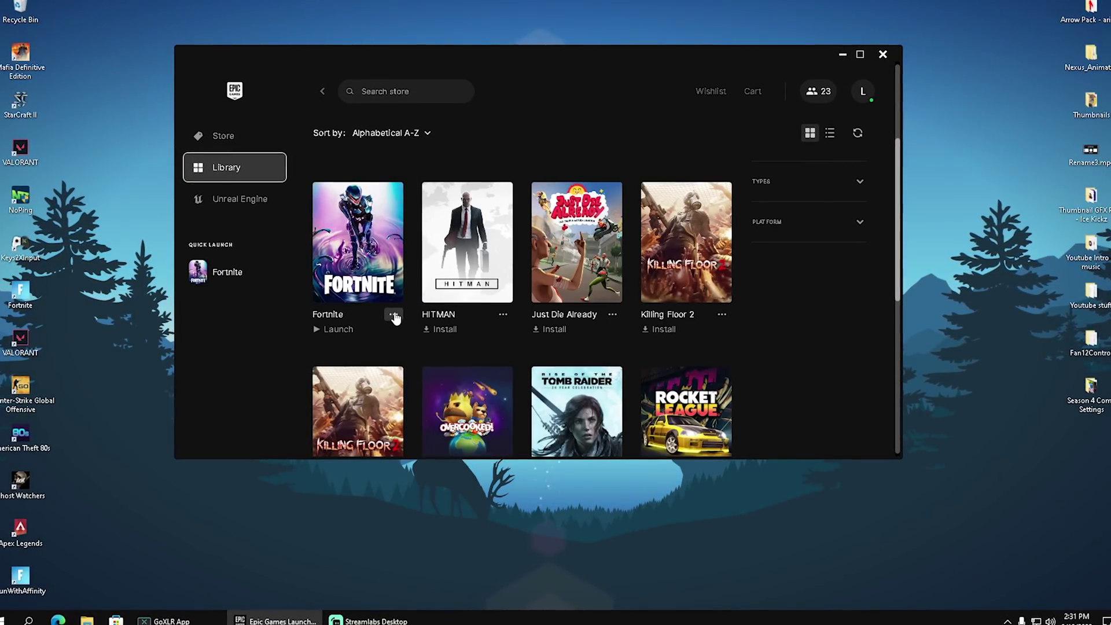
Step: Open Fortnite's installation options and review the component list
{"action": "left_click", "coordinate": [391, 317]}
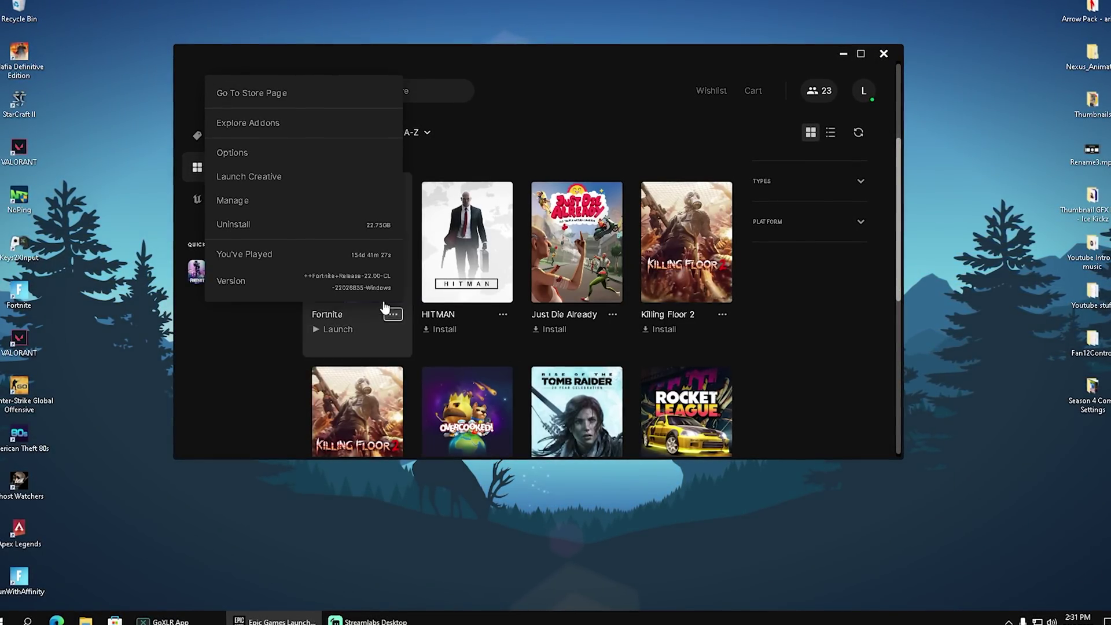
{"action": "left_click", "coordinate": [235, 153]}
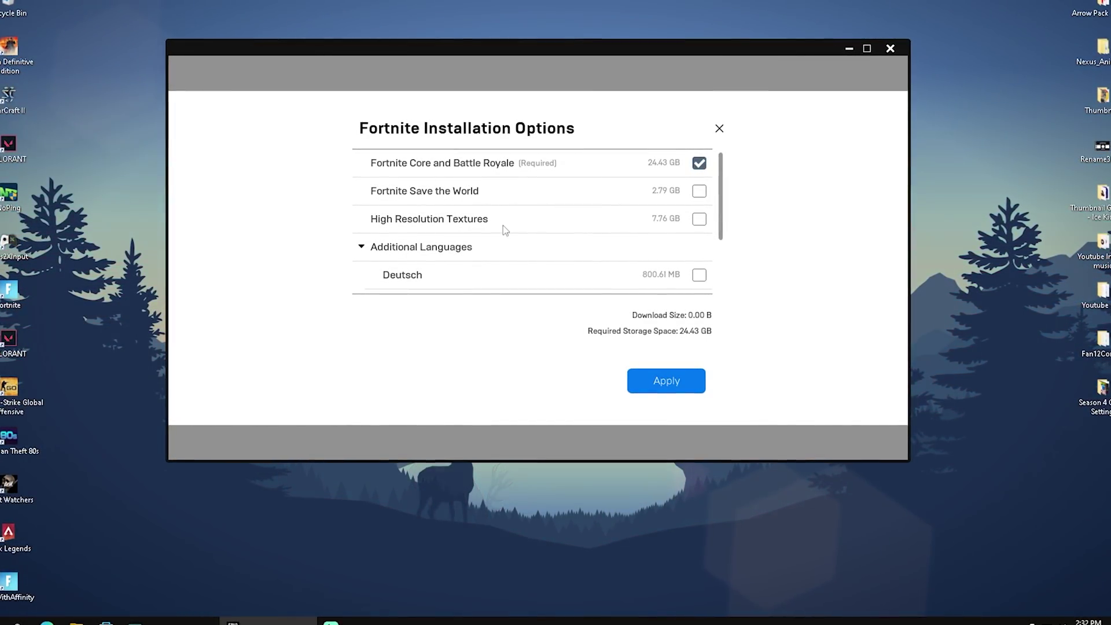
{"action": "scroll", "coordinate": [502, 231], "scroll_direction": "down", "scroll_amount": 2}
{"action": "scroll", "coordinate": [543, 233], "scroll_direction": "down", "scroll_amount": 2}
{"action": "scroll", "coordinate": [533, 246], "scroll_direction": "up", "scroll_amount": 4}
{"action": "scroll", "coordinate": [511, 246], "scroll_direction": "down", "scroll_amount": 3}
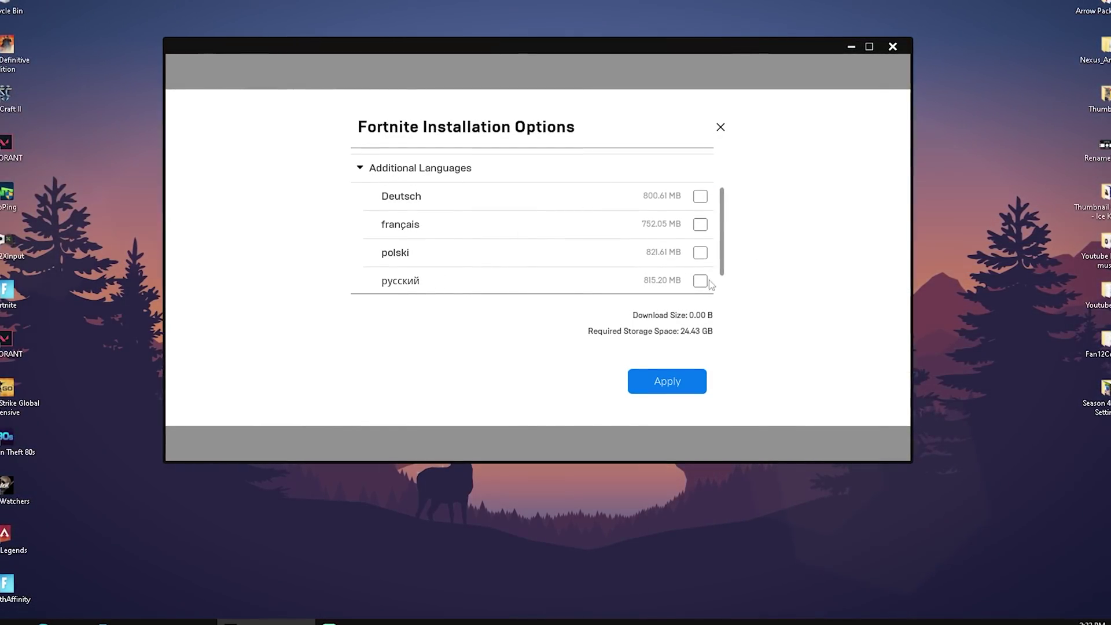
{"action": "scroll", "coordinate": [596, 254], "scroll_direction": "down", "scroll_amount": 1}
{"action": "scroll", "coordinate": [579, 237], "scroll_direction": "up", "scroll_amount": 5}
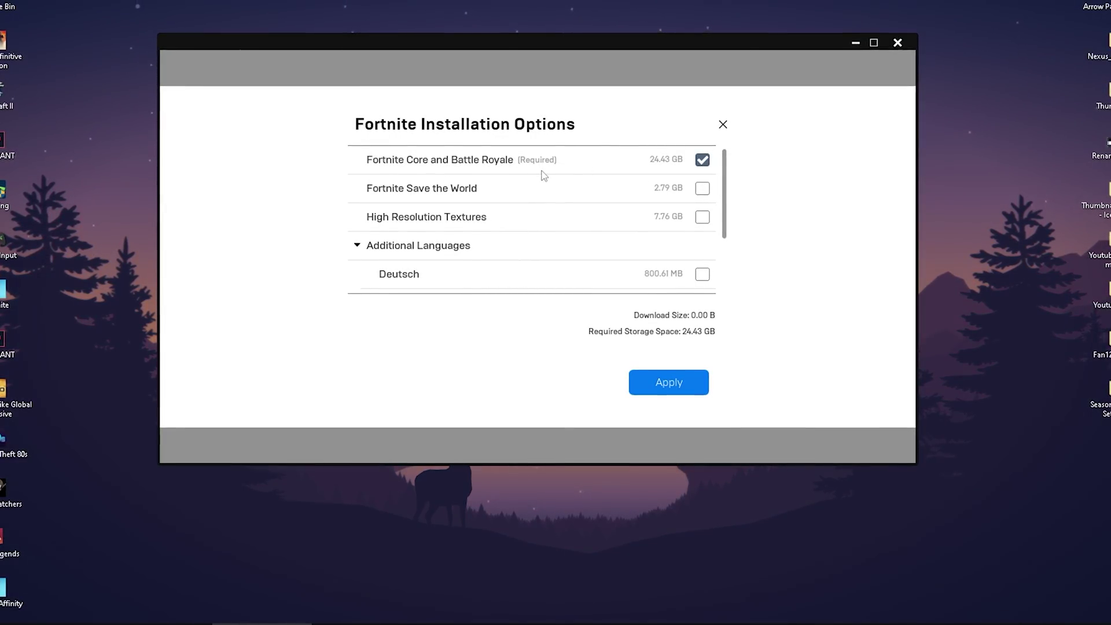
Step: Apply Fortnite's installation options, then start verifying its game files from Manage
{"action": "left_click", "coordinate": [668, 382]}
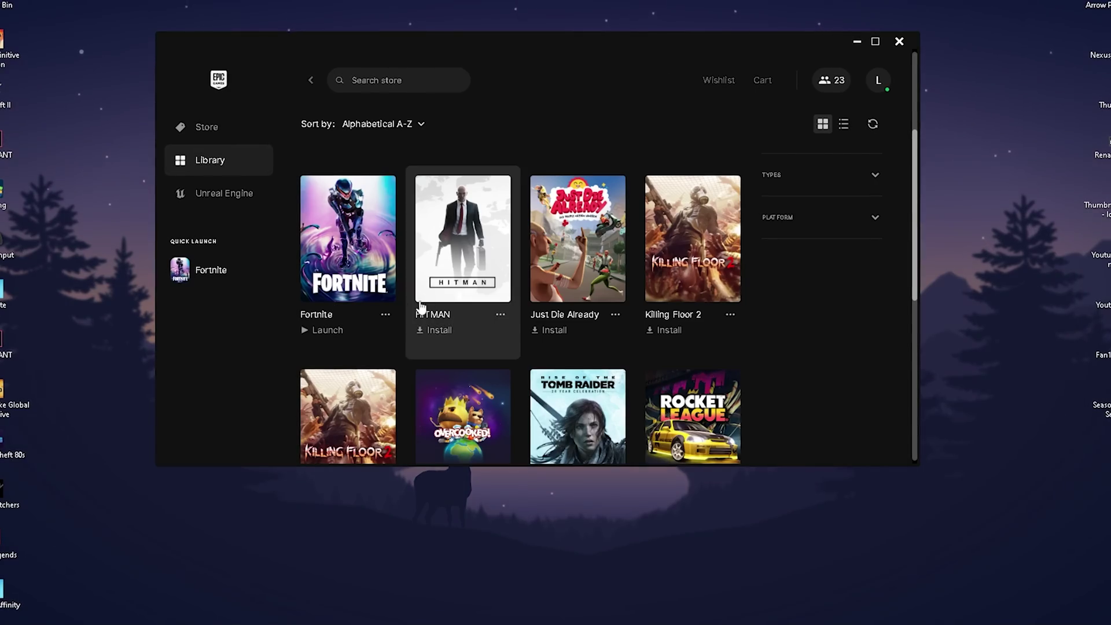
{"action": "left_click", "coordinate": [386, 315]}
{"action": "left_click", "coordinate": [241, 204]}
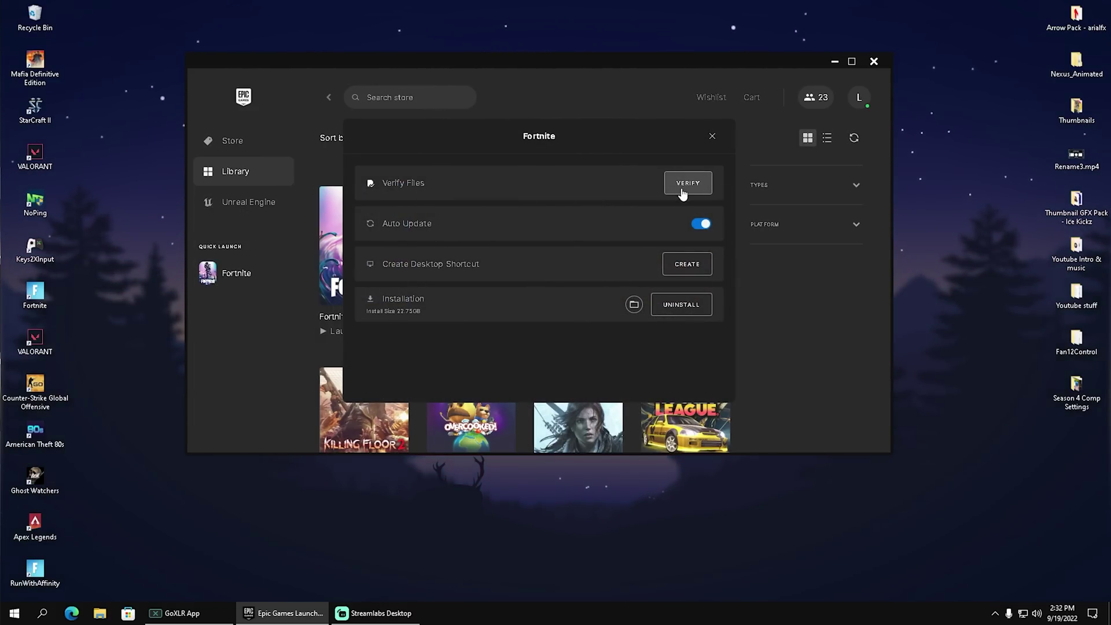
{"action": "left_click", "coordinate": [682, 189]}
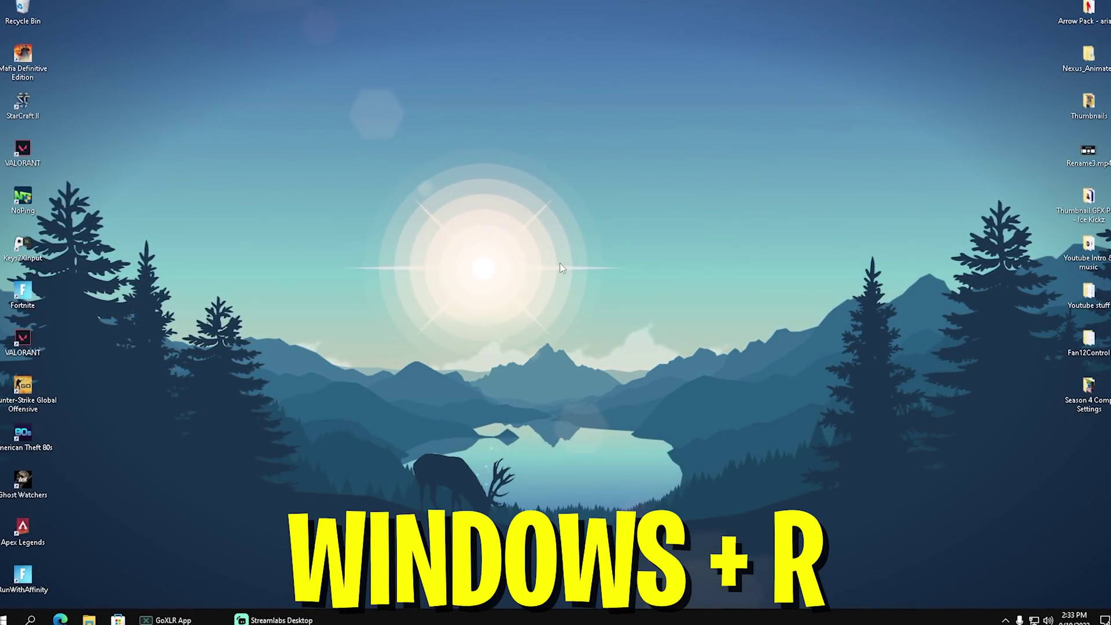
Step: Open C:\Windows\Prefetch through the Run box with 'prefet', granting folder access
{"action": "key", "text": "super+r"}
{"action": "left_click_drag", "start_coordinate": [133, 489], "coordinate": [538, 250]}
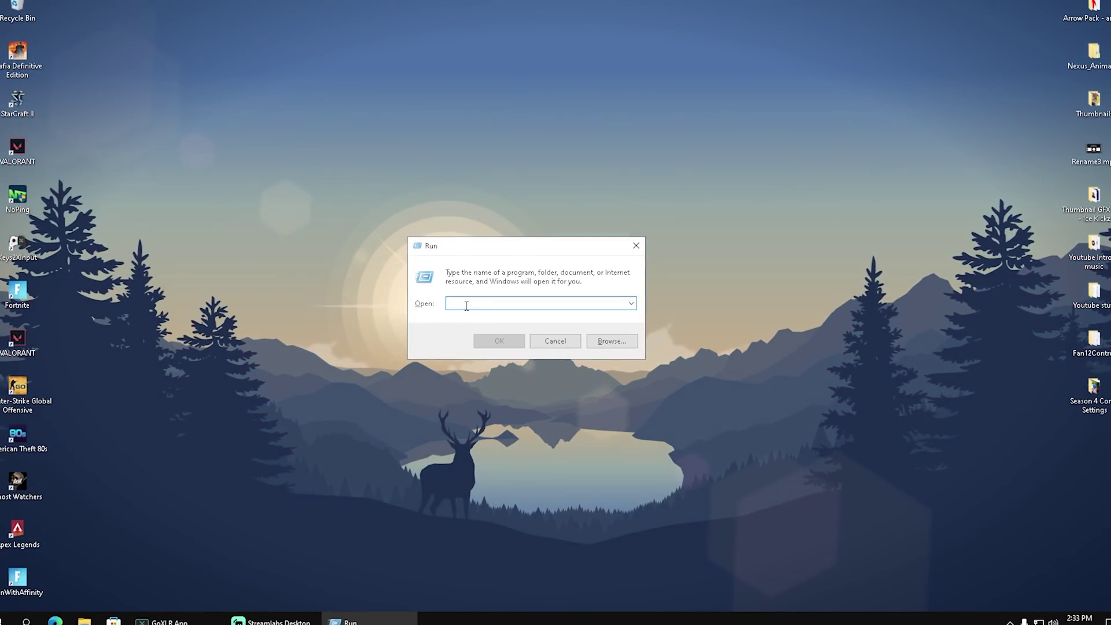
{"action": "type", "text": "prefetch"}
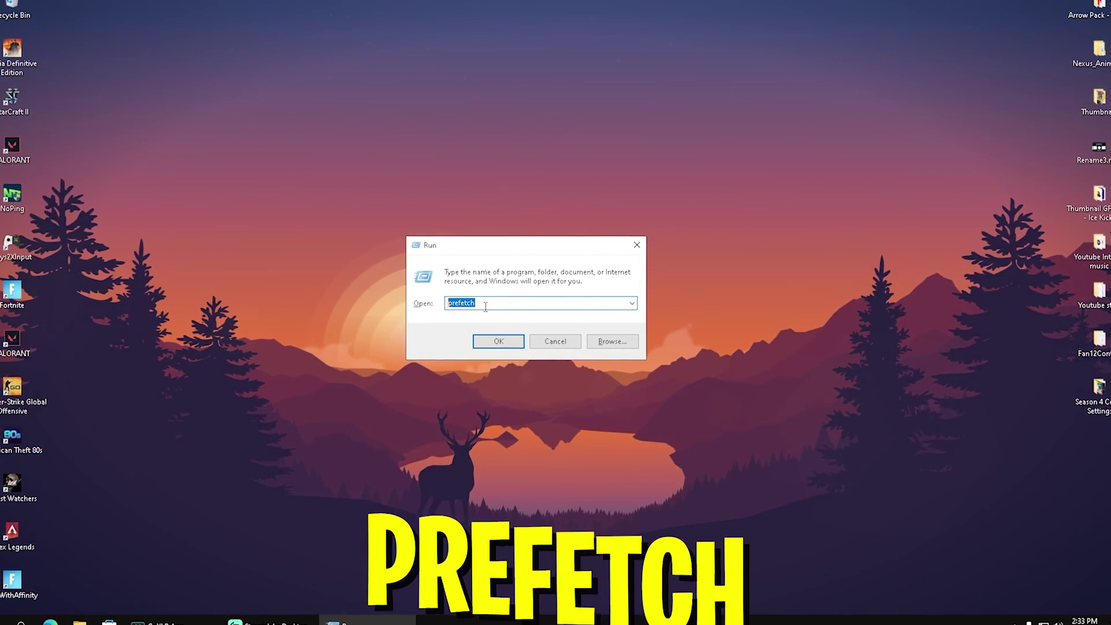
{"action": "left_click", "coordinate": [490, 334]}
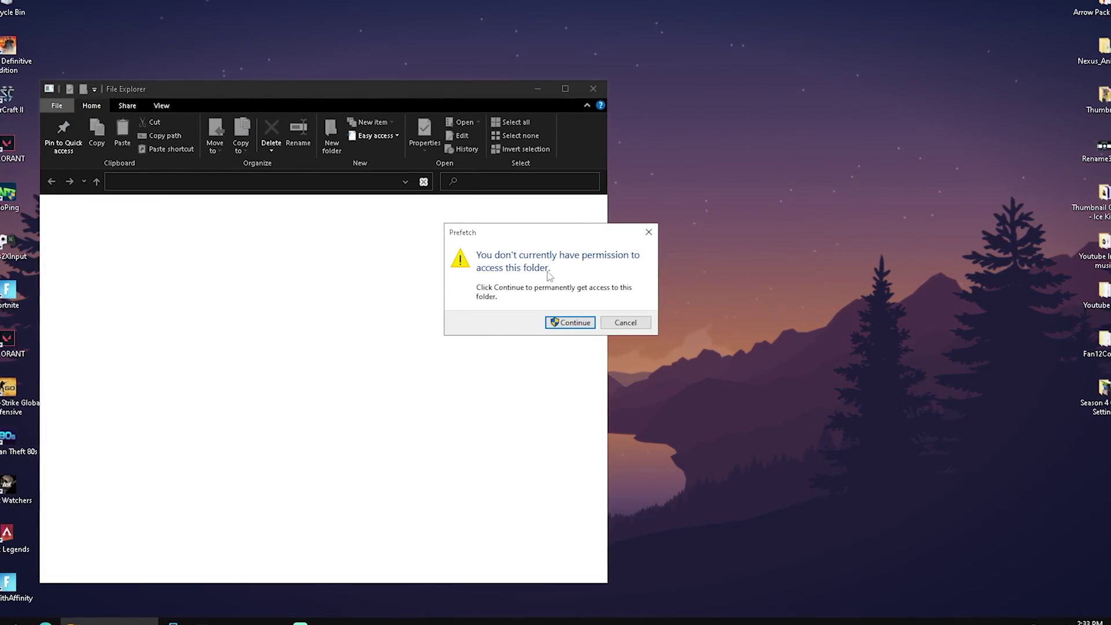
{"action": "left_click", "coordinate": [560, 322]}
{"action": "left_click_drag", "start_coordinate": [353, 93], "coordinate": [605, 19]}
Step: Select all 253 prefetch files and delete them
{"action": "left_click_drag", "start_coordinate": [399, 147], "coordinate": [602, 541]}
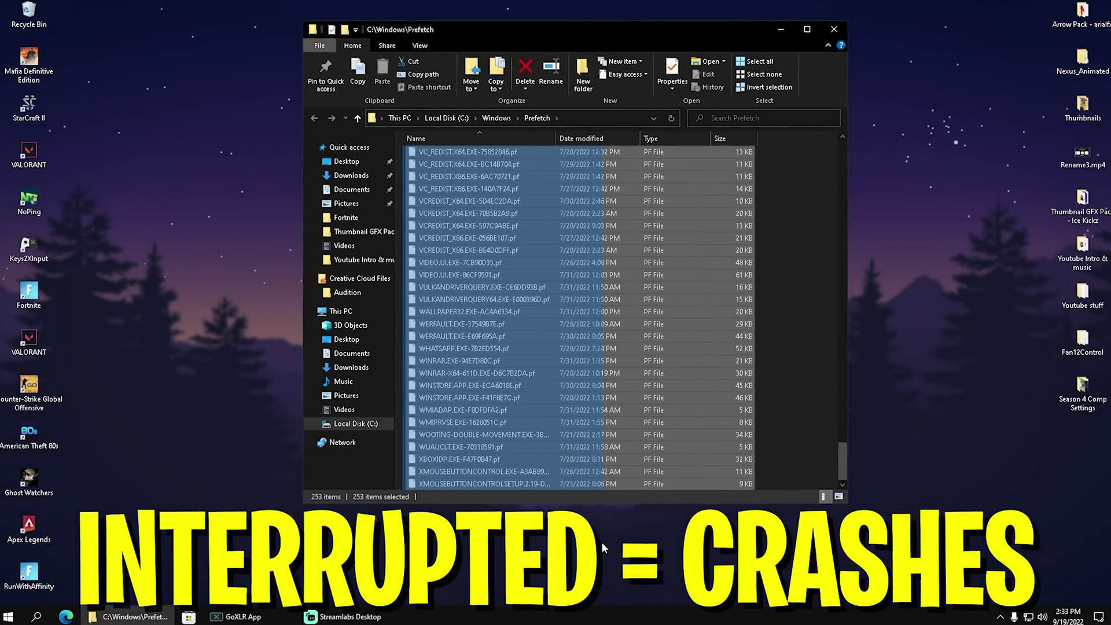
{"action": "scroll", "coordinate": [430, 255], "scroll_direction": "up", "scroll_amount": 9}
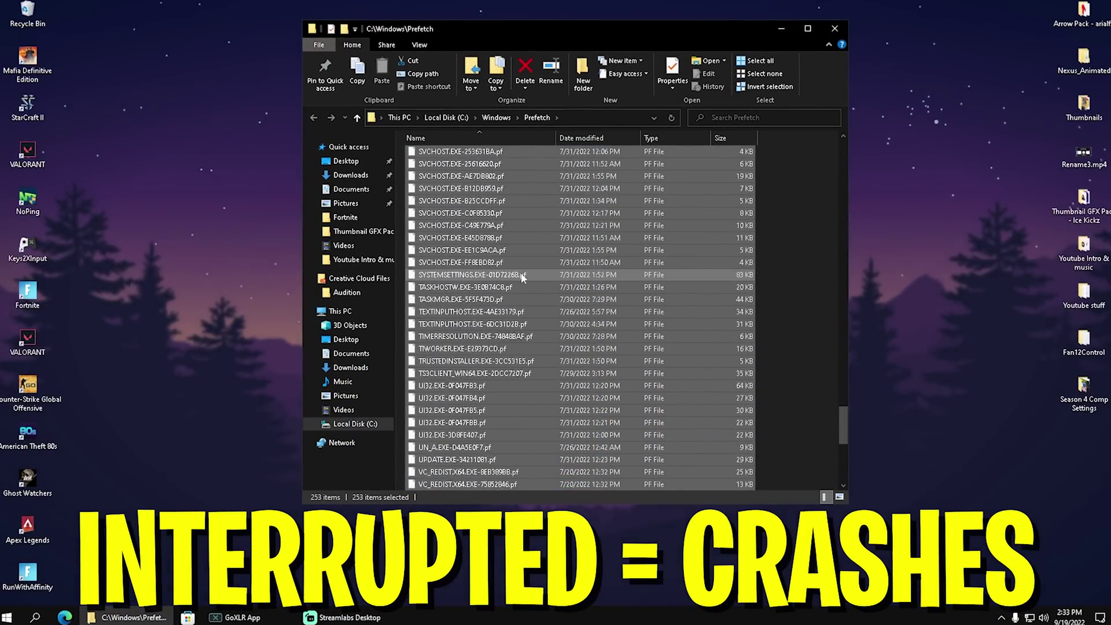
{"action": "right_click", "coordinate": [515, 254]}
{"action": "left_click", "coordinate": [545, 428]}
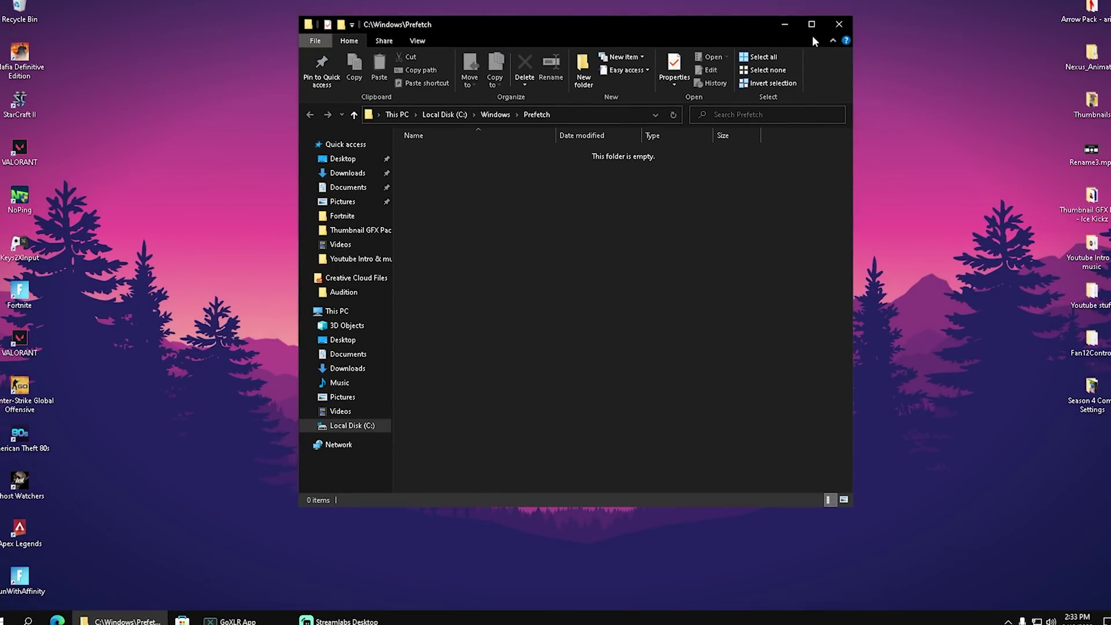
Step: Close the Prefetch window and open the Temp folder via Run with 'temp', granting access
{"action": "left_click", "coordinate": [839, 24]}
{"action": "key", "text": "super+r"}
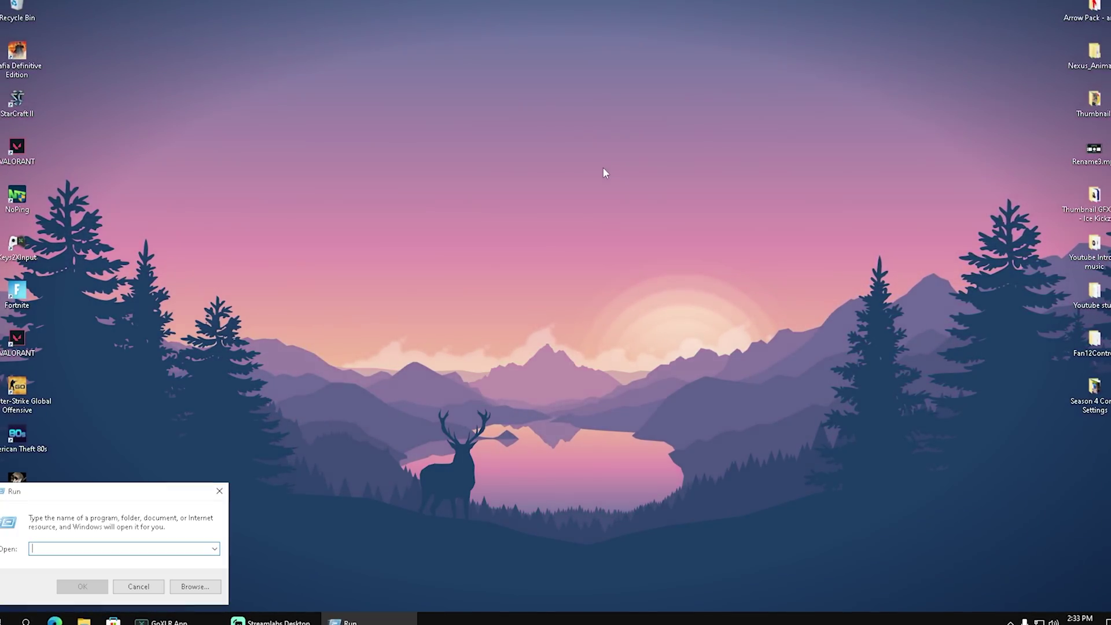
{"action": "left_click_drag", "start_coordinate": [130, 489], "coordinate": [456, 228]}
{"action": "type", "text": "temp"}
{"action": "key", "text": "Return"}
{"action": "left_click", "coordinate": [570, 324]}
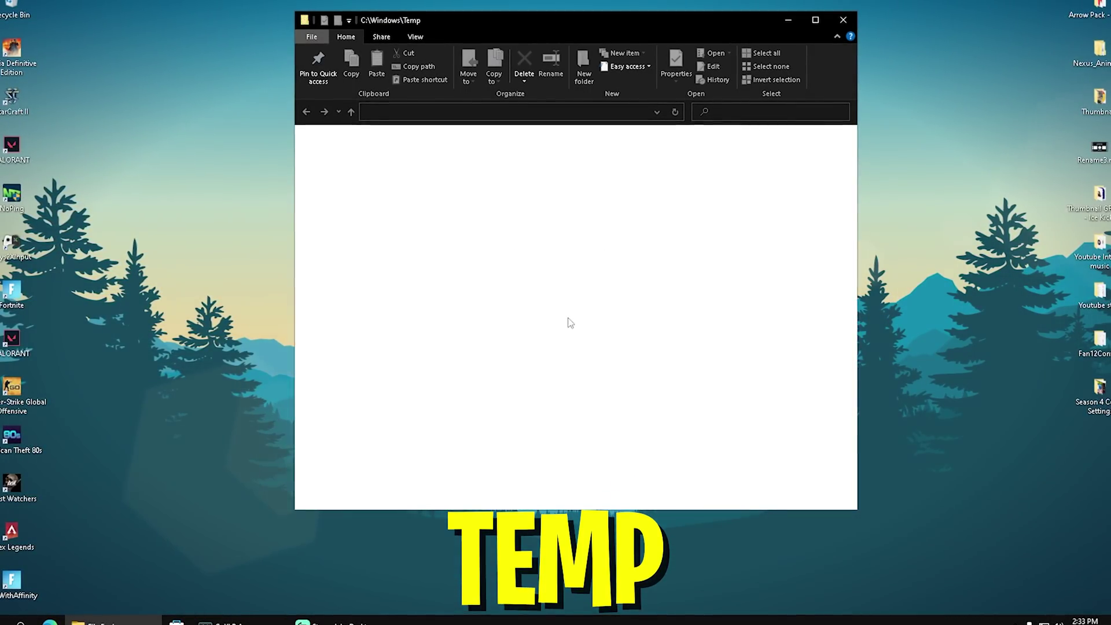
Step: Select all 19 Temp items and delete them, skipping every locked item
{"action": "left_click_drag", "start_coordinate": [495, 418], "coordinate": [414, 97]}
{"action": "left_click_drag", "start_coordinate": [569, 316], "coordinate": [567, 251]}
{"action": "left_click", "coordinate": [499, 389]}
{"action": "left_click_drag", "start_coordinate": [493, 417], "coordinate": [431, 96]}
{"action": "right_click", "coordinate": [471, 213]}
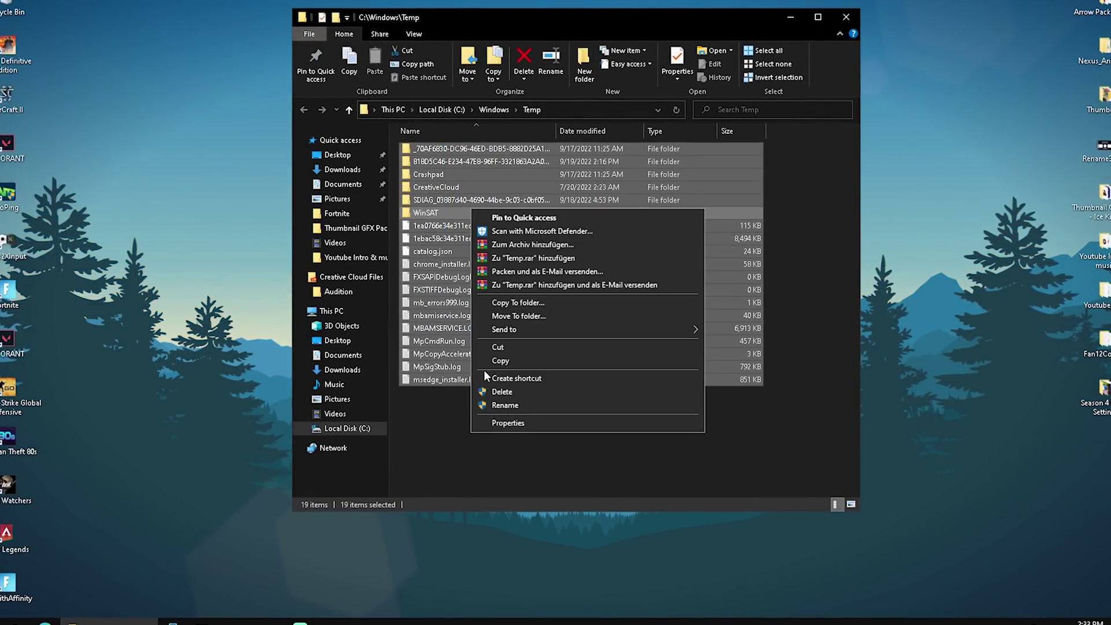
{"action": "left_click", "coordinate": [498, 392]}
{"action": "left_click", "coordinate": [223, 246]}
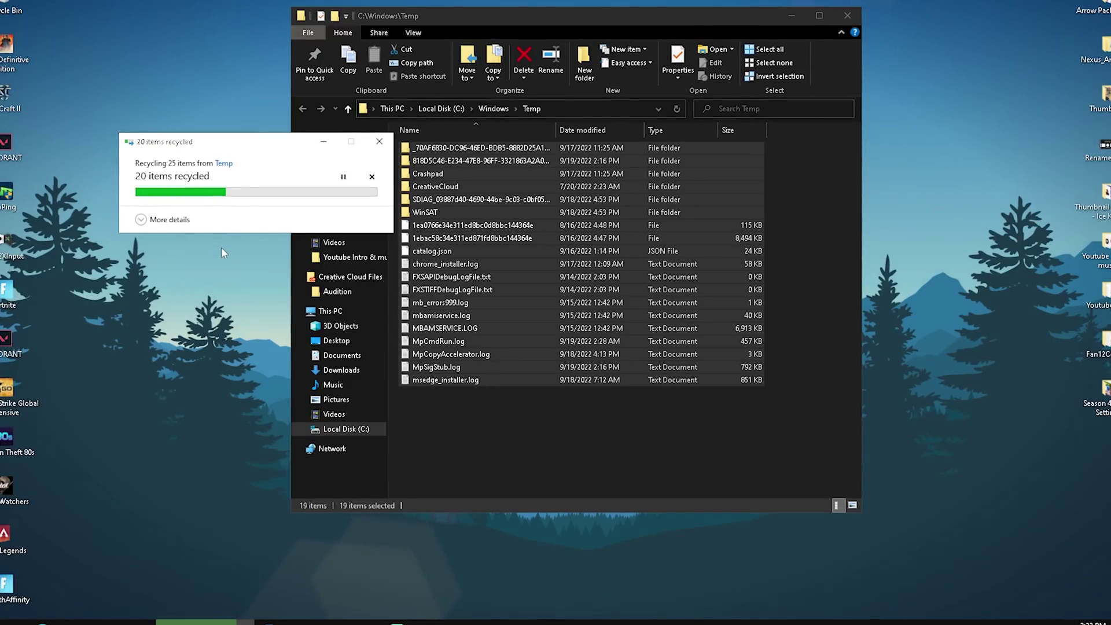
{"action": "left_click", "coordinate": [214, 256]}
{"action": "left_click", "coordinate": [280, 277]}
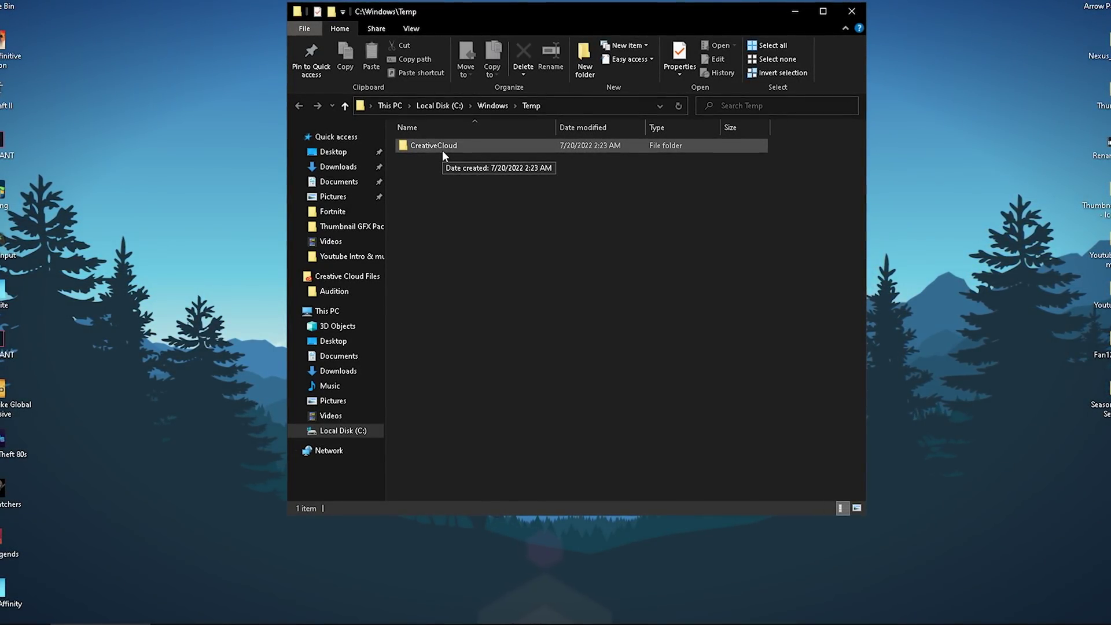
Step: Close the Temp window and permanently empty the Recycle Bin
{"action": "left_click", "coordinate": [849, 14]}
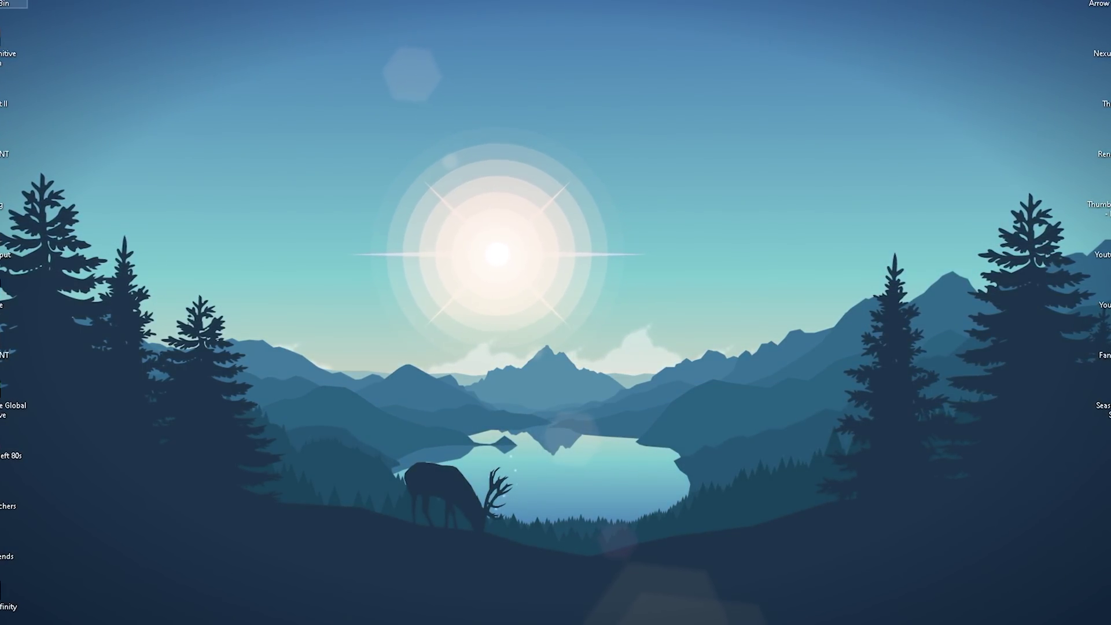
{"action": "right_click", "coordinate": [7, 4]}
{"action": "left_click", "coordinate": [52, 10]}
{"action": "left_click", "coordinate": [607, 316]}
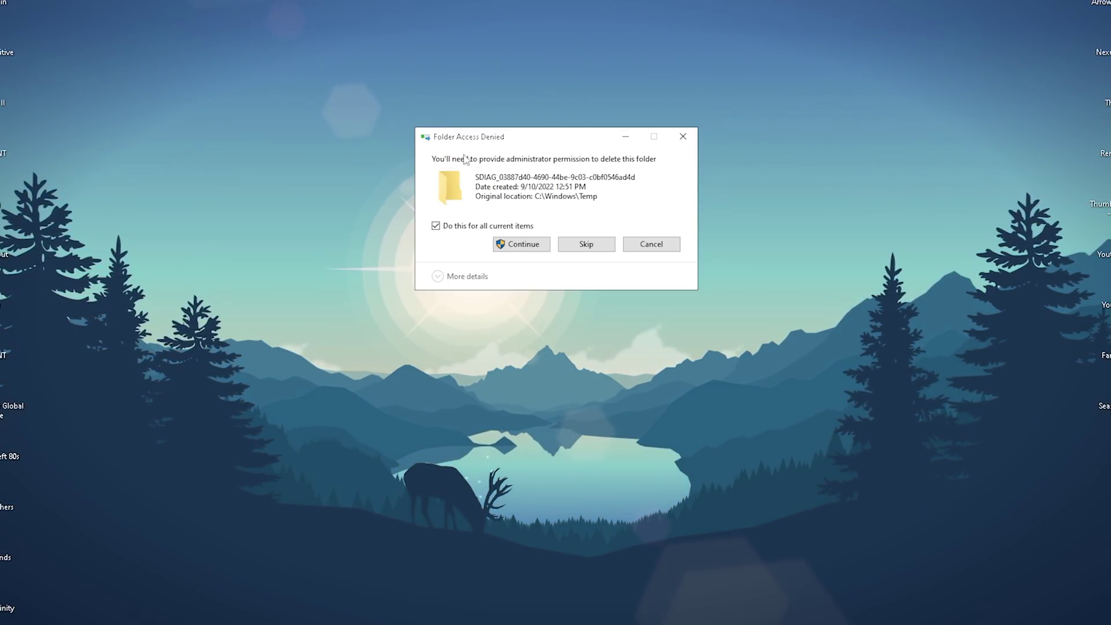
{"action": "left_click", "coordinate": [504, 244]}
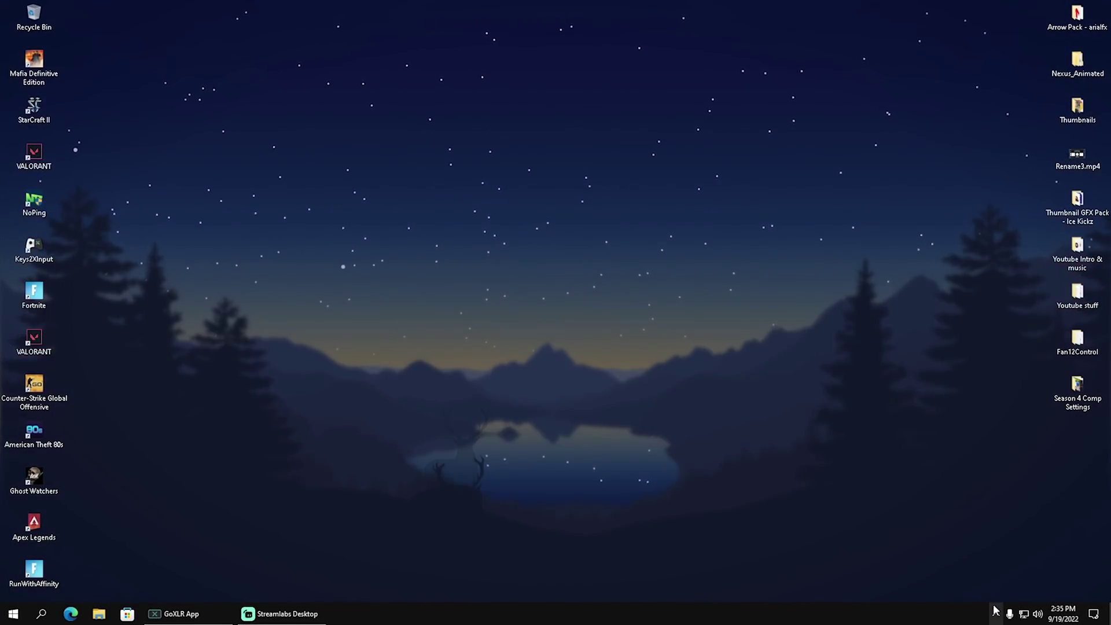
Step: Launch GeForce Experience from the NVIDIA tray icon and go to its Drivers page
{"action": "left_click", "coordinate": [996, 611]}
{"action": "right_click", "coordinate": [977, 590]}
{"action": "left_click", "coordinate": [1004, 564]}
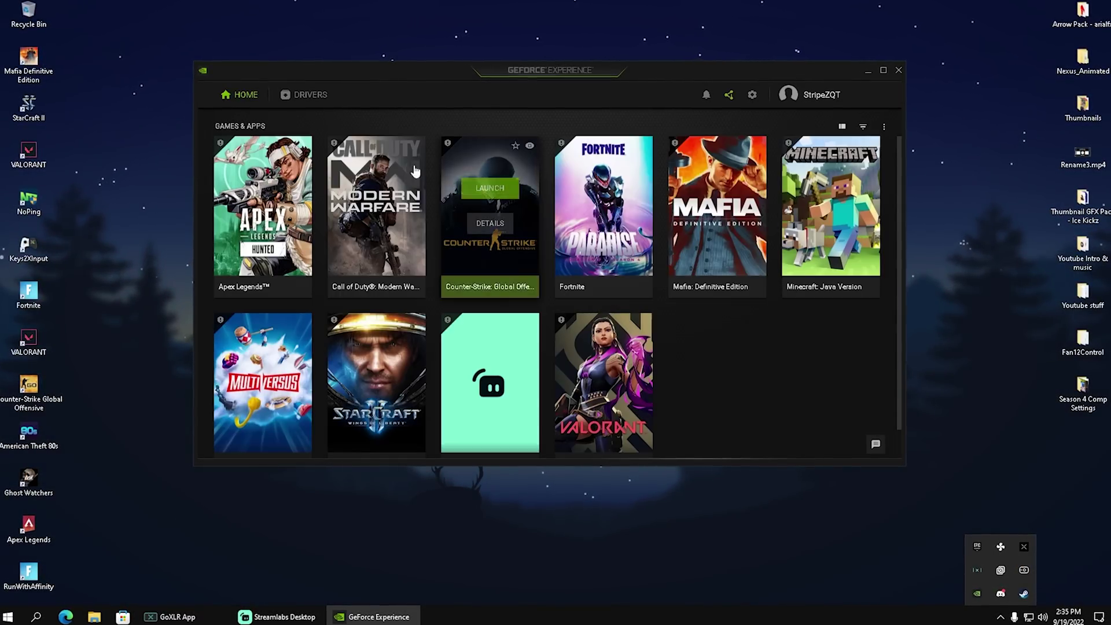
{"action": "left_click", "coordinate": [317, 103]}
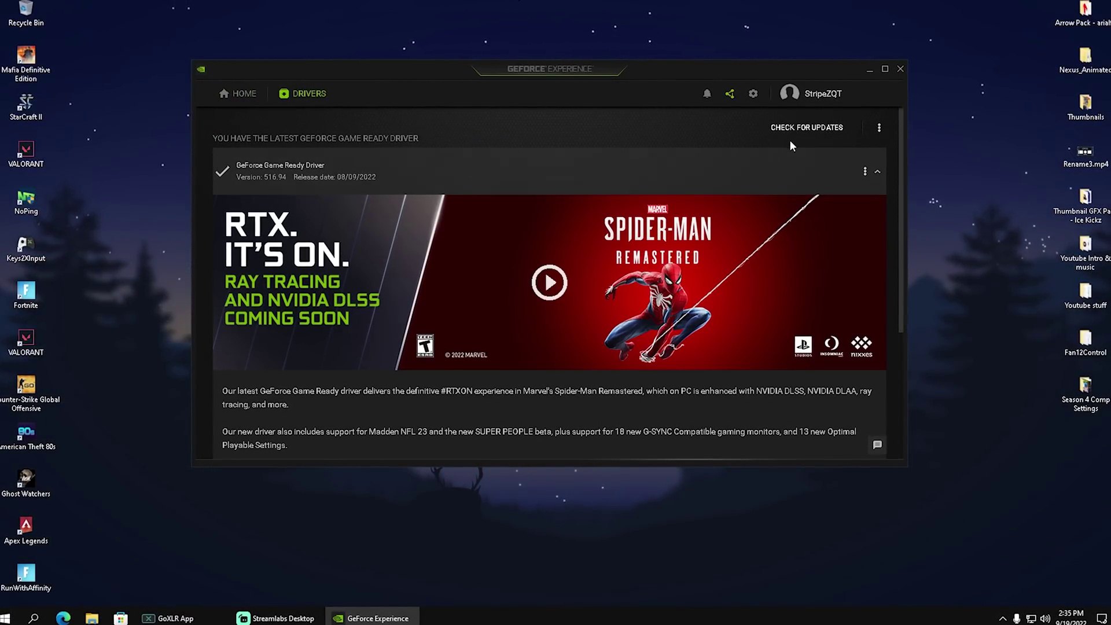
Step: Check for updates, confirming driver 516.94 is current, and review the Game Ready Driver preference
{"action": "left_click", "coordinate": [808, 127]}
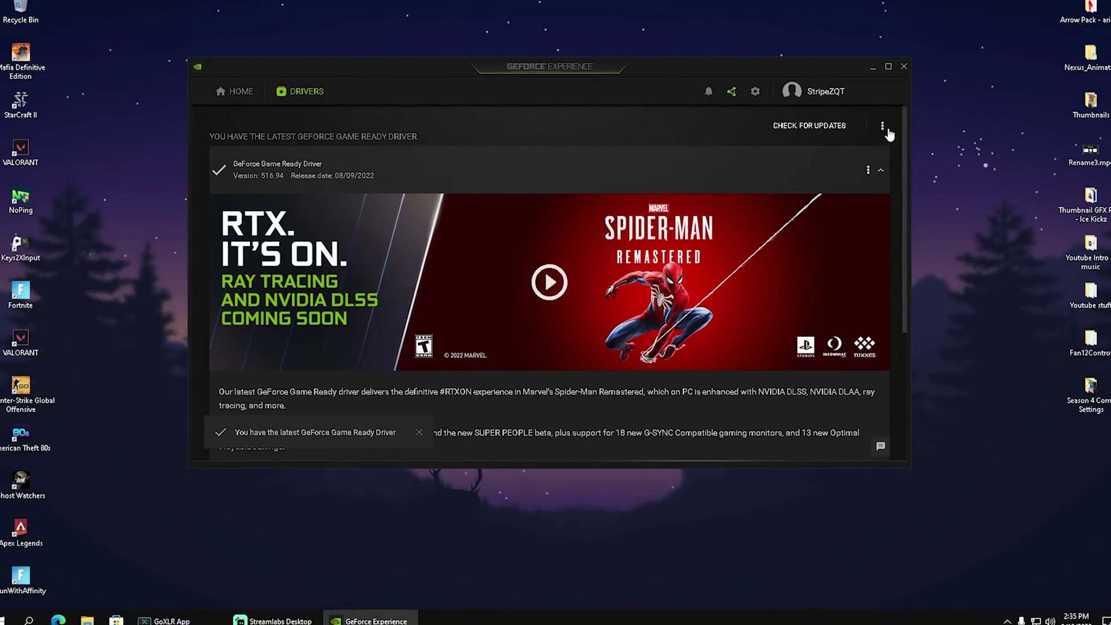
{"action": "left_click", "coordinate": [882, 126]}
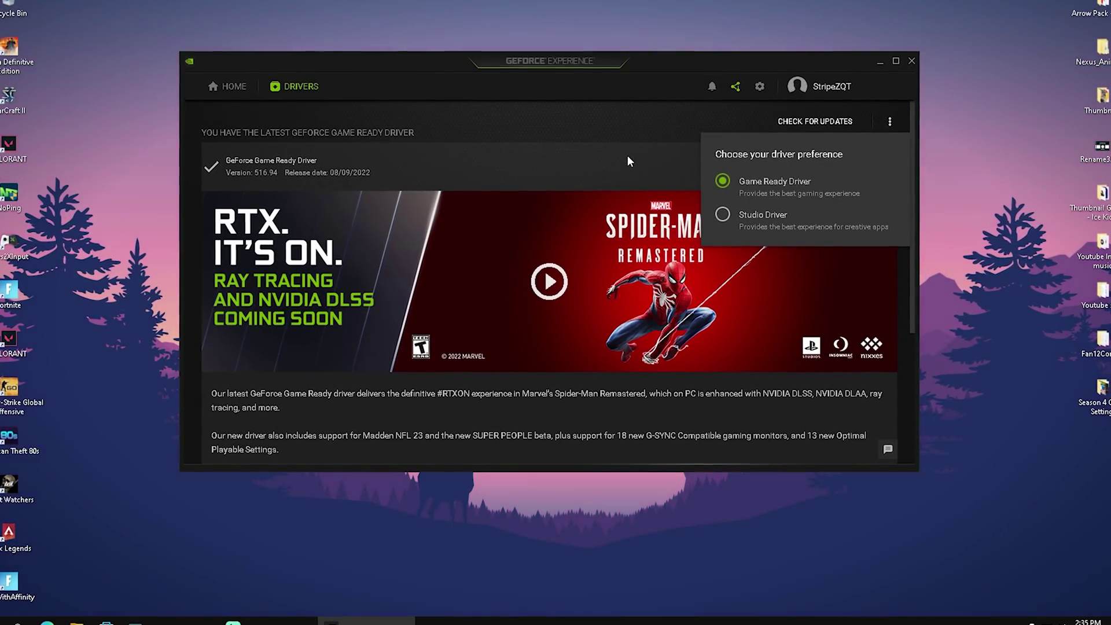
{"action": "left_click", "coordinate": [628, 156]}
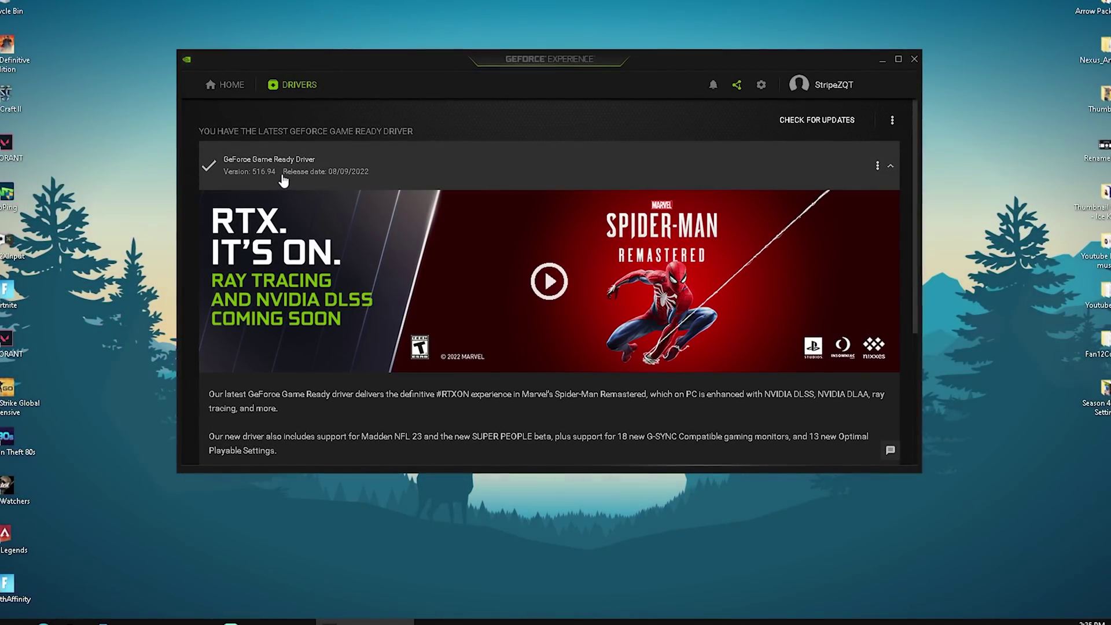
{"action": "left_click", "coordinate": [893, 120]}
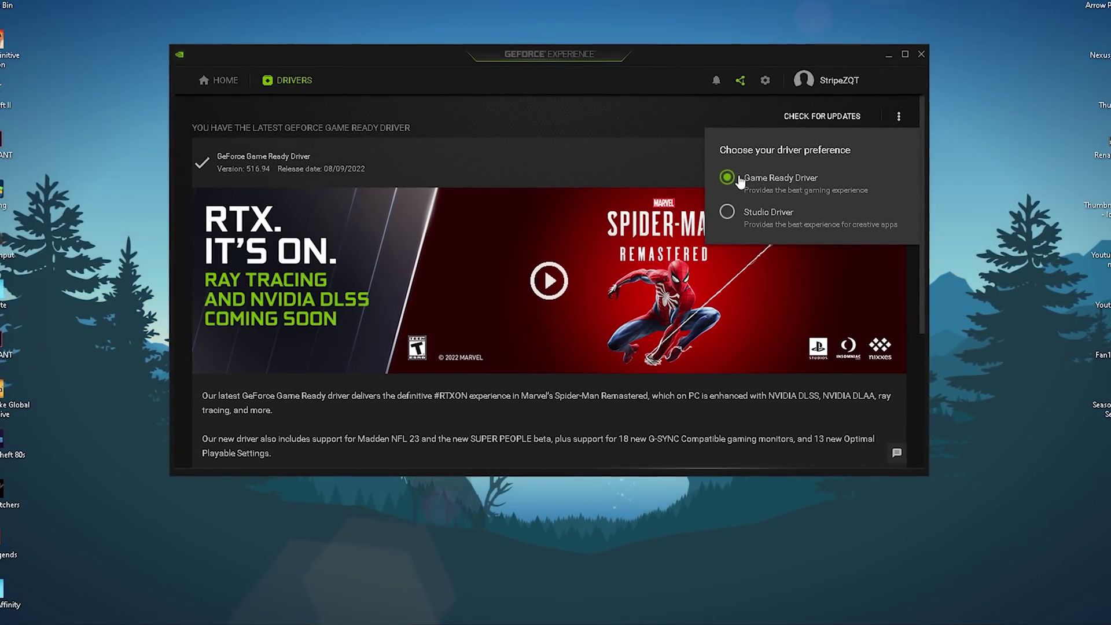
Step: Return to the Home library and open Fortnite's details with its optimal settings
{"action": "left_click", "coordinate": [637, 152]}
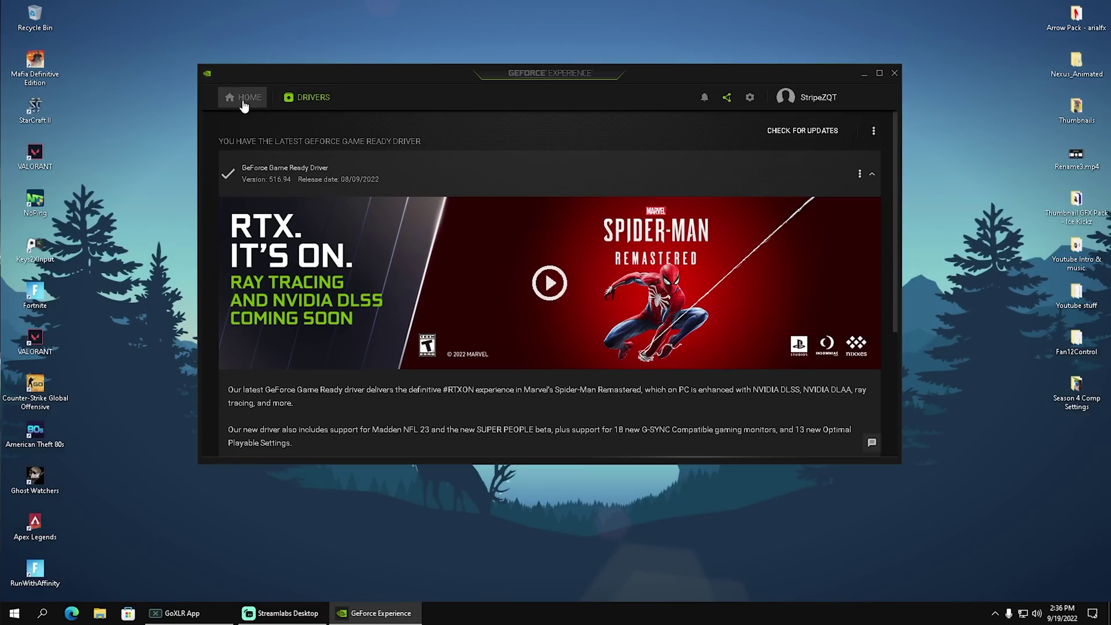
{"action": "left_click", "coordinate": [244, 98]}
{"action": "mouse_move", "coordinate": [607, 193]}
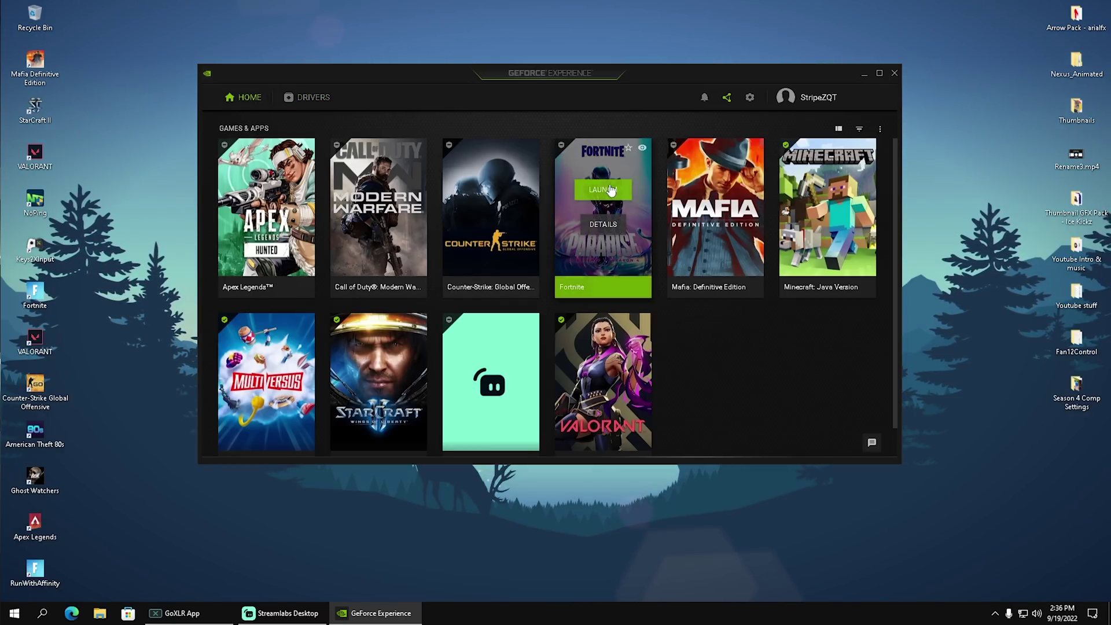
{"action": "left_click", "coordinate": [599, 224]}
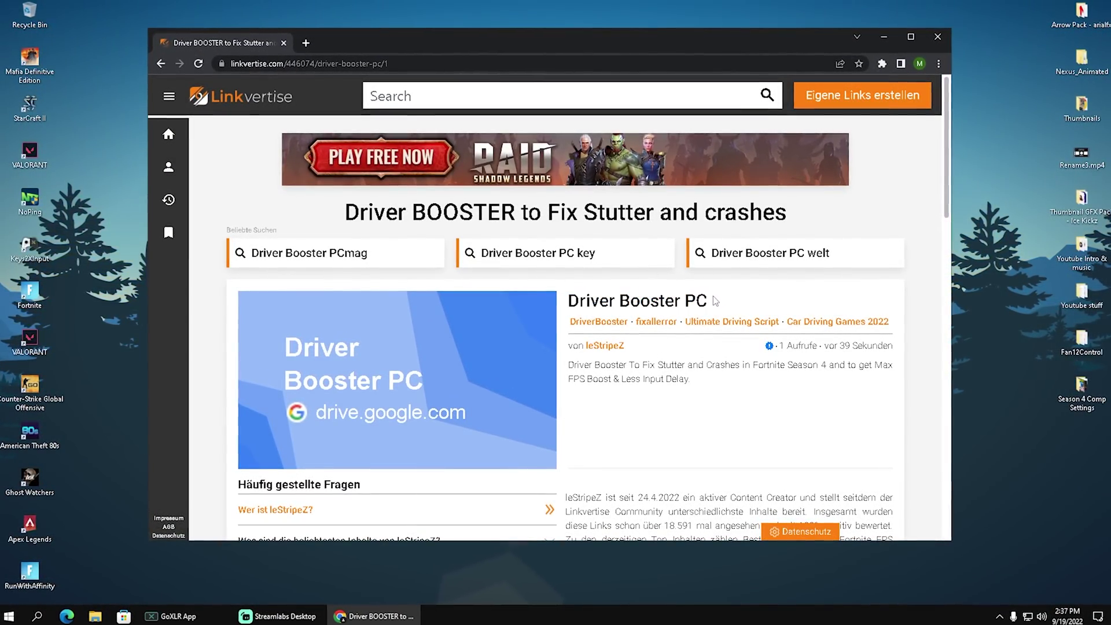
Step: Search the PC for 'driver', then return to the Linkvertise page in the browser
{"action": "key", "text": "super"}
{"action": "type", "text": "driver"}
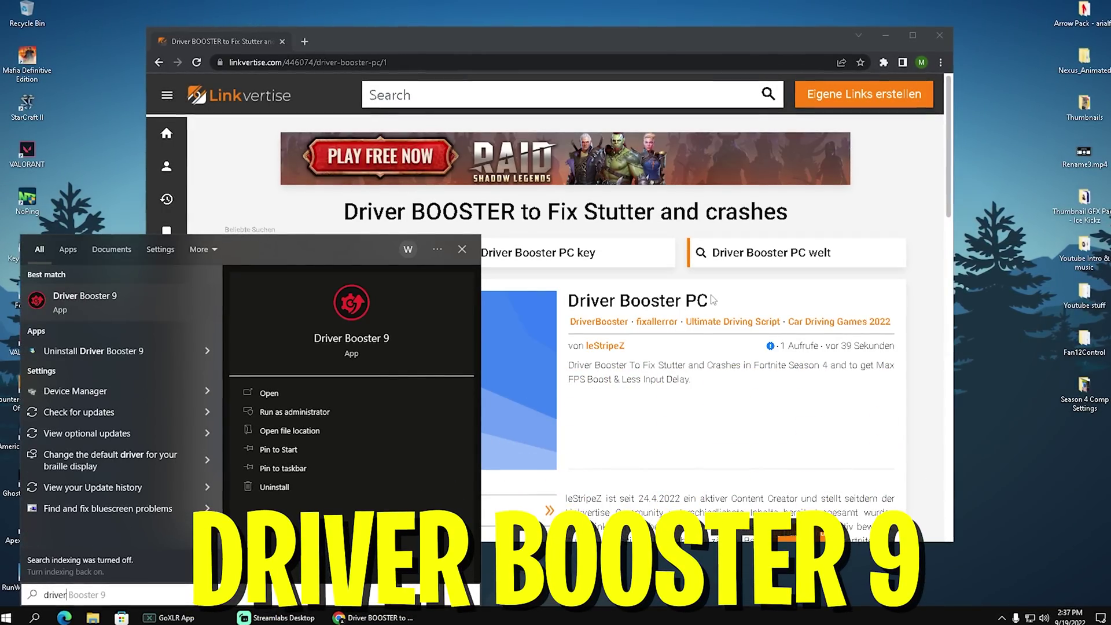
{"action": "left_click", "coordinate": [631, 302]}
{"action": "scroll", "coordinate": [631, 304], "scroll_direction": "down", "scroll_amount": 7}
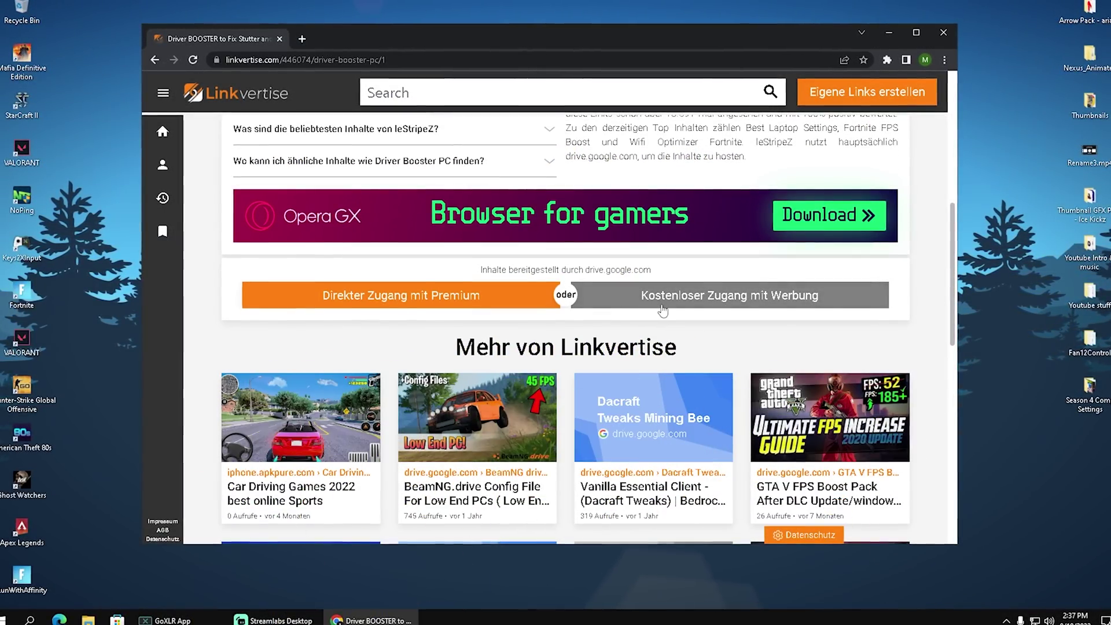
{"action": "scroll", "coordinate": [629, 308], "scroll_direction": "up", "scroll_amount": 7}
{"action": "scroll", "coordinate": [363, 153], "scroll_direction": "down", "scroll_amount": 4}
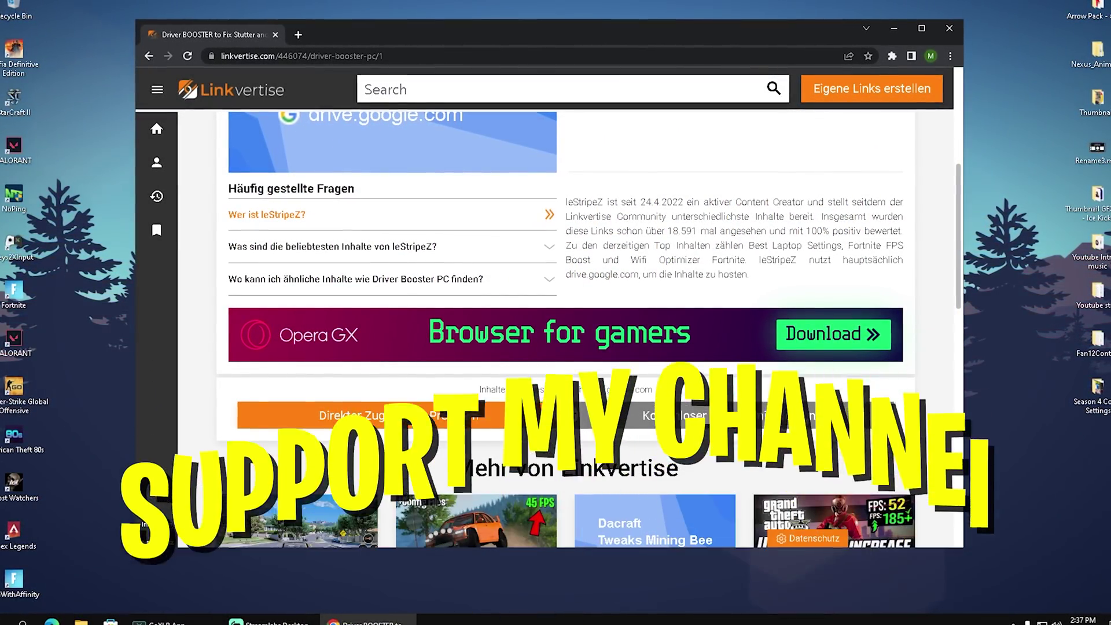
Step: Choose free ad-supported access, complete the Avast Secure Browser step, then uninstall Avast
{"action": "left_click", "coordinate": [732, 422]}
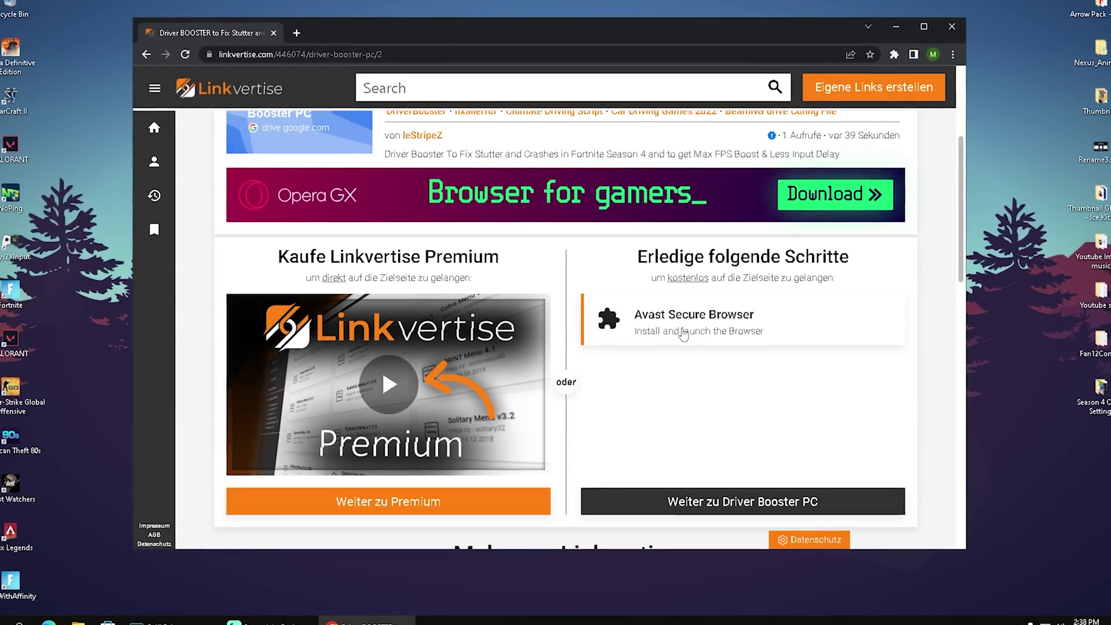
{"action": "left_click", "coordinate": [686, 396]}
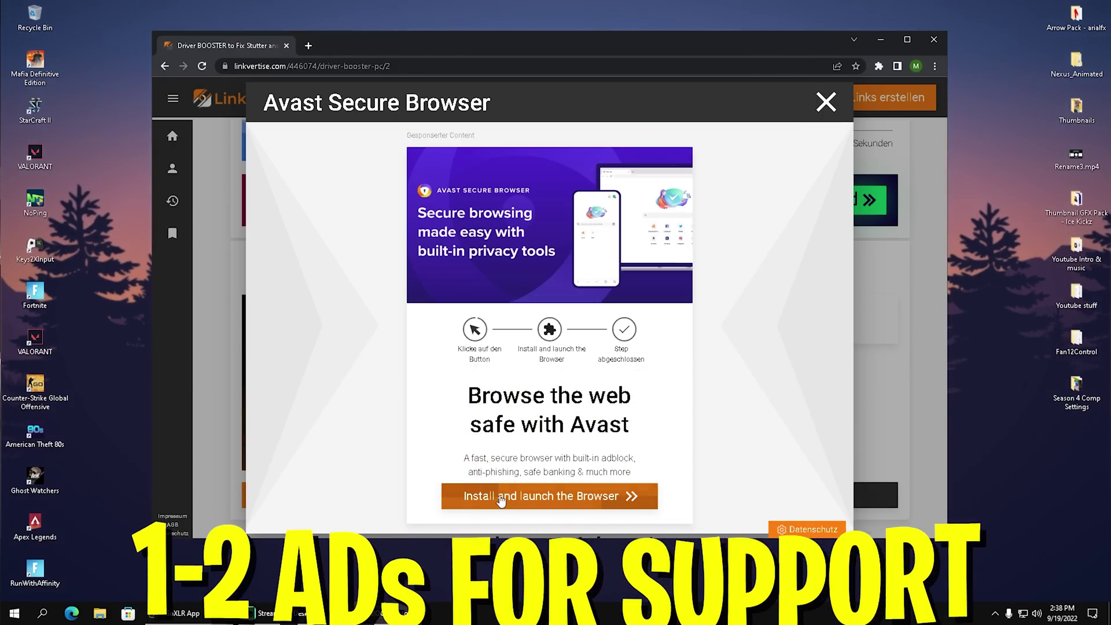
{"action": "left_click", "coordinate": [501, 499]}
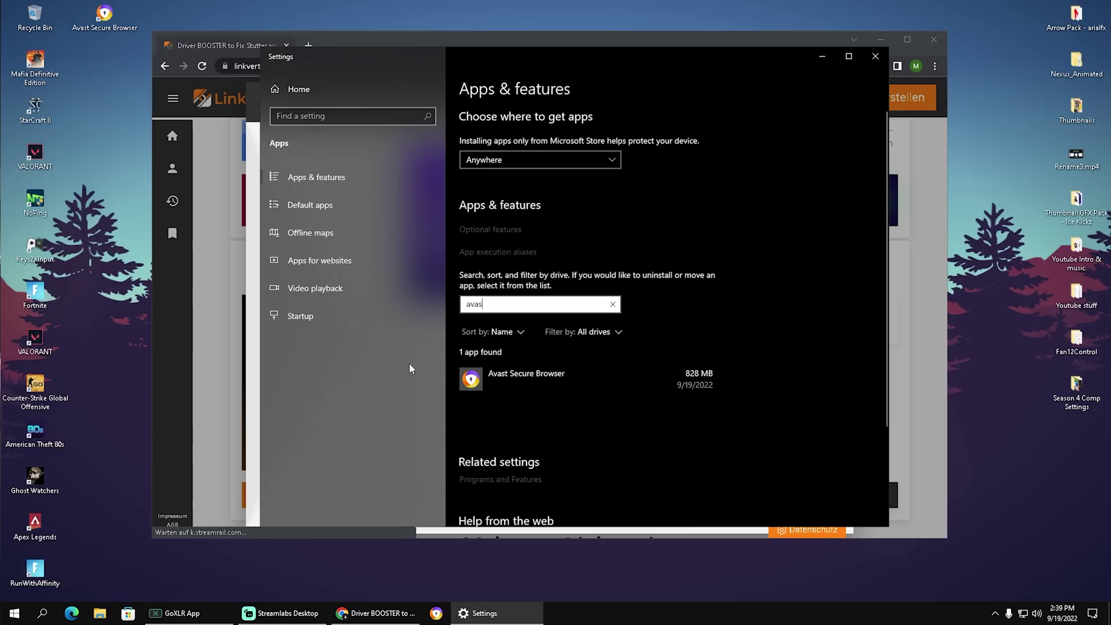
{"action": "left_click", "coordinate": [621, 387]}
{"action": "left_click", "coordinate": [686, 427]}
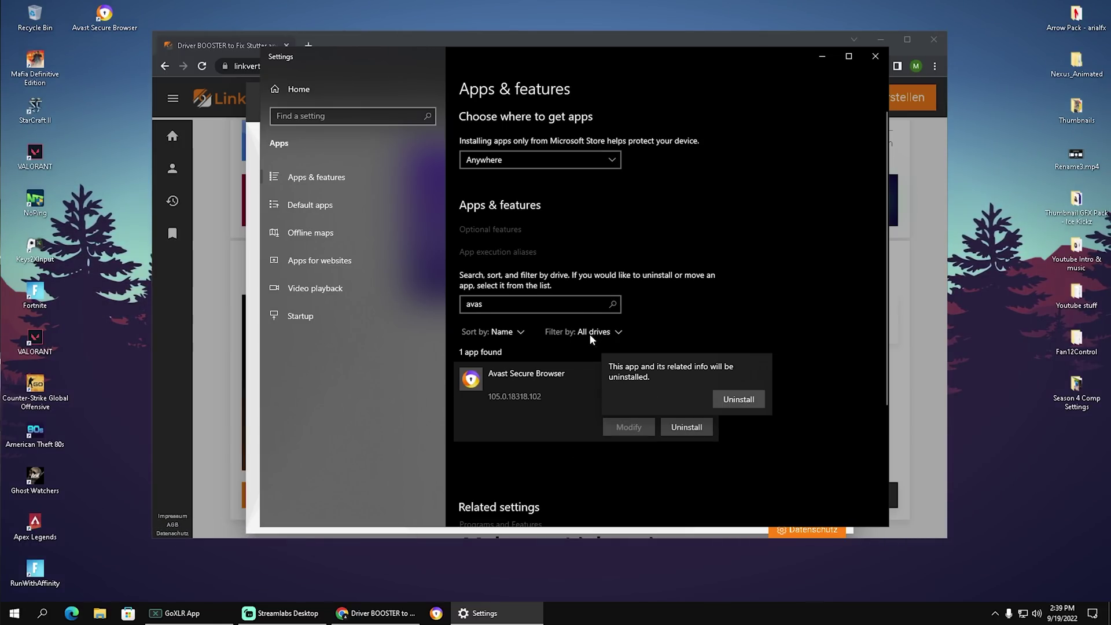
{"action": "left_click", "coordinate": [739, 399]}
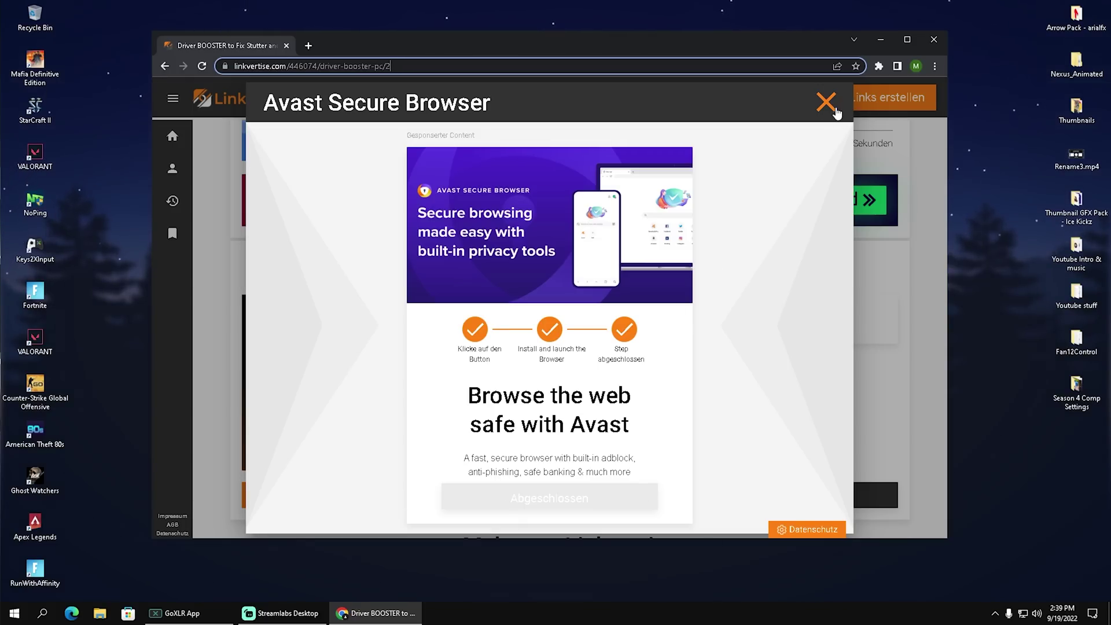
Step: Close the completed Avast step and continue to the Driver Booster PC download page
{"action": "left_click", "coordinate": [834, 110]}
{"action": "scroll", "coordinate": [680, 345], "scroll_direction": "down", "scroll_amount": 3}
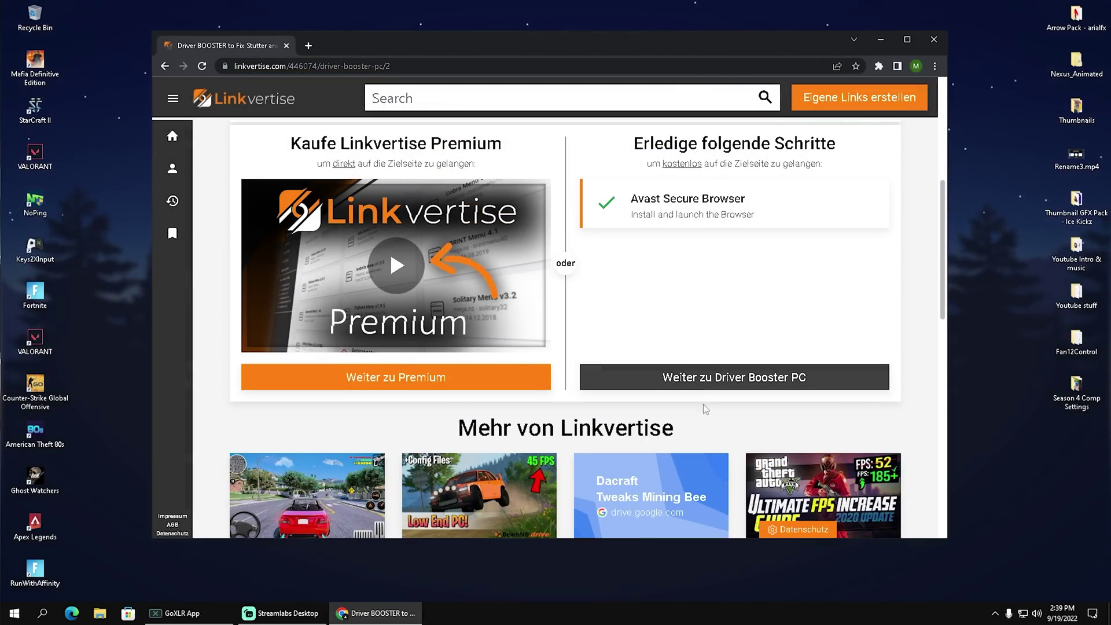
{"action": "left_click", "coordinate": [721, 381]}
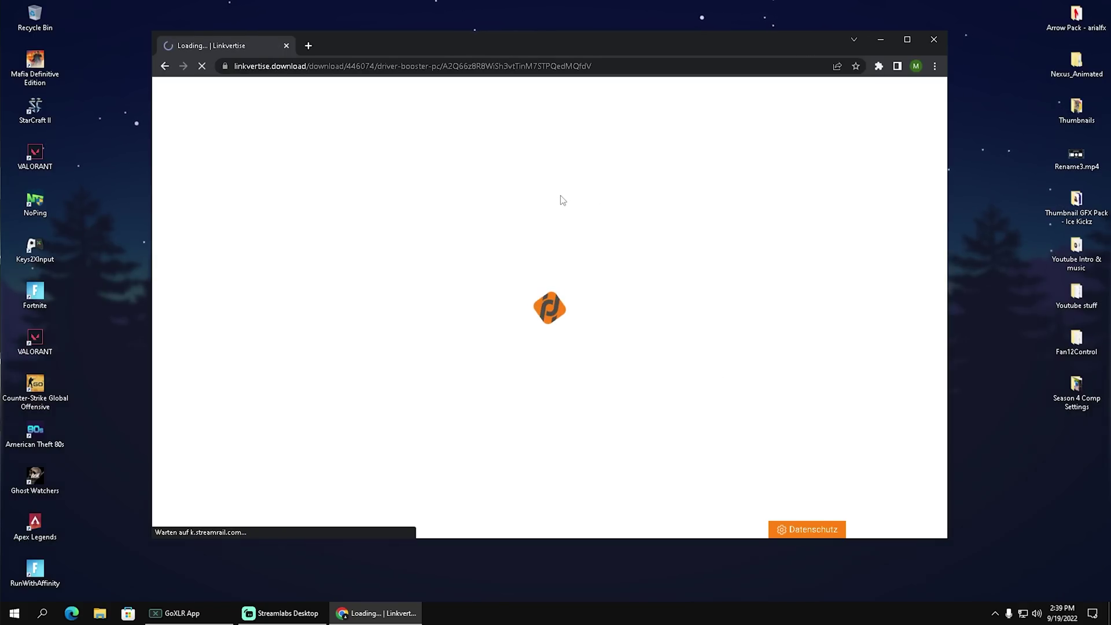
{"action": "scroll", "coordinate": [723, 376], "scroll_direction": "down", "scroll_amount": 3}
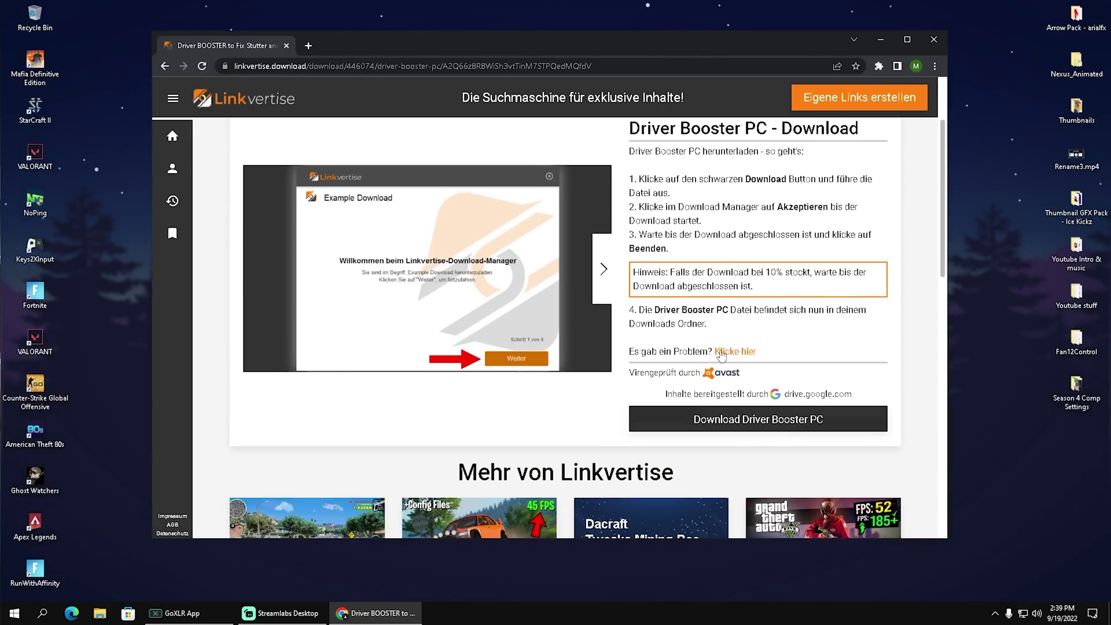
Step: Download the Driver Booster downloader to the desktop, decline the RAV offer, and finish setup
{"action": "left_click", "coordinate": [732, 368]}
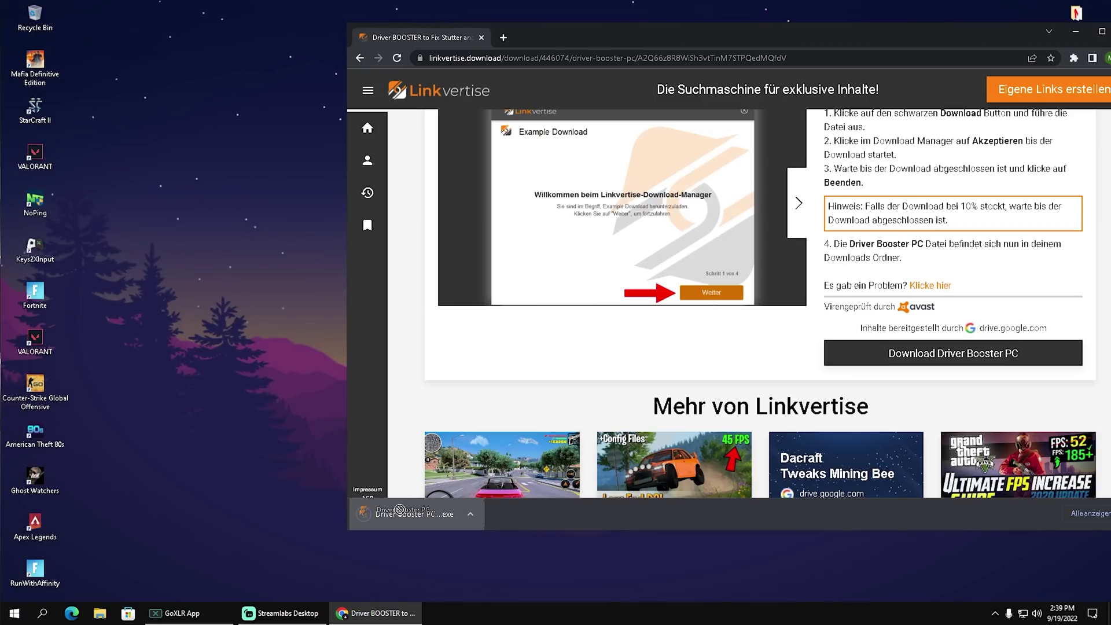
{"action": "left_click_drag", "start_coordinate": [399, 509], "coordinate": [269, 399]}
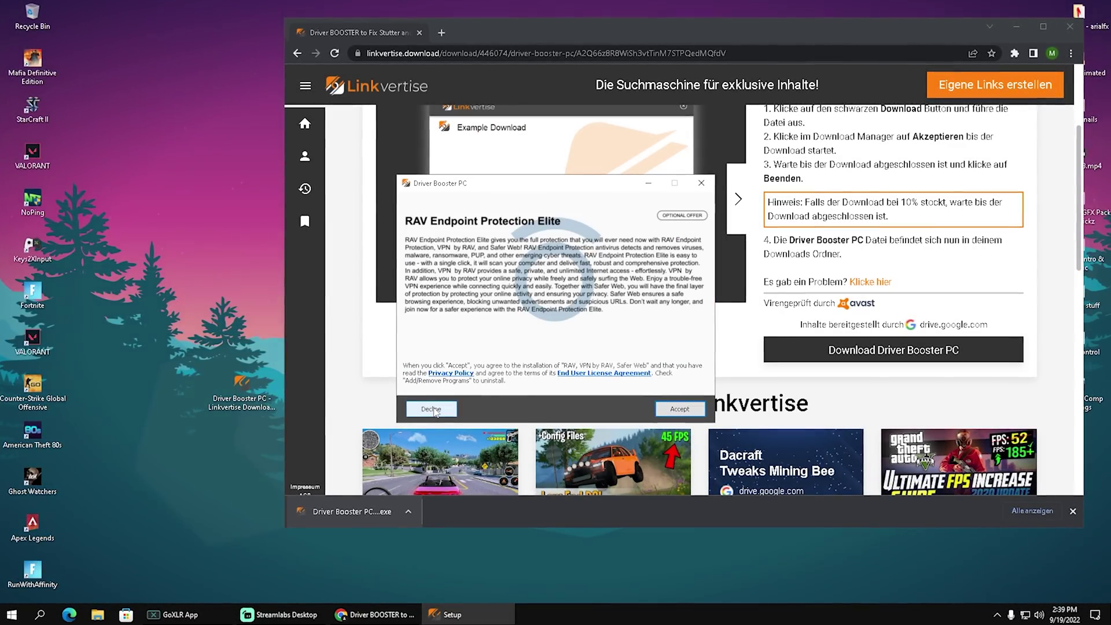
{"action": "left_click", "coordinate": [431, 409]}
{"action": "left_click", "coordinate": [680, 409]}
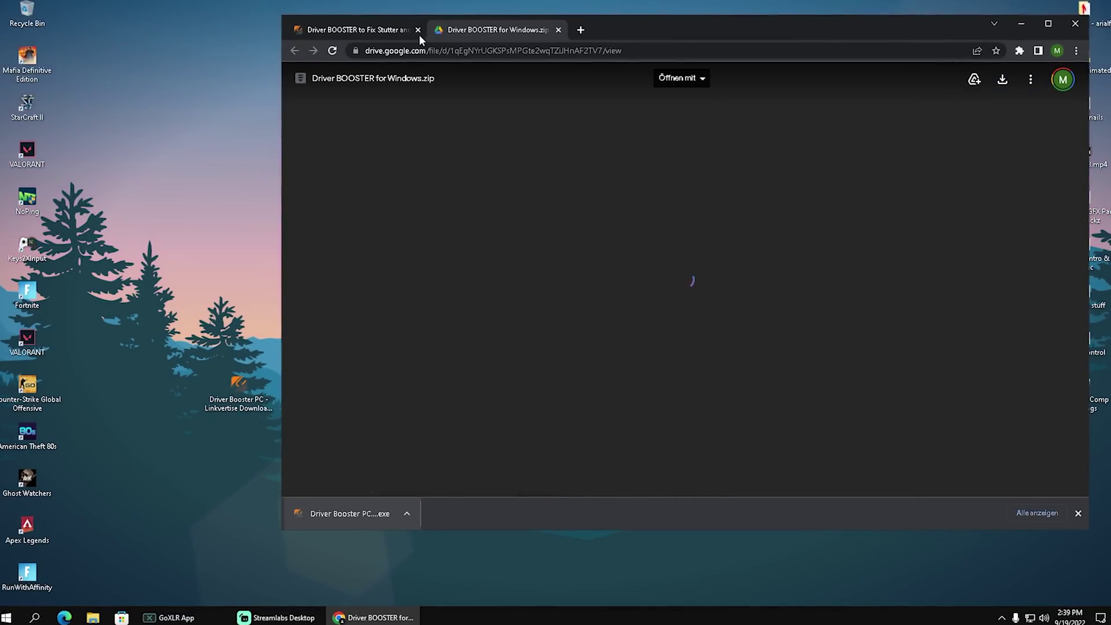
{"action": "left_click", "coordinate": [418, 30]}
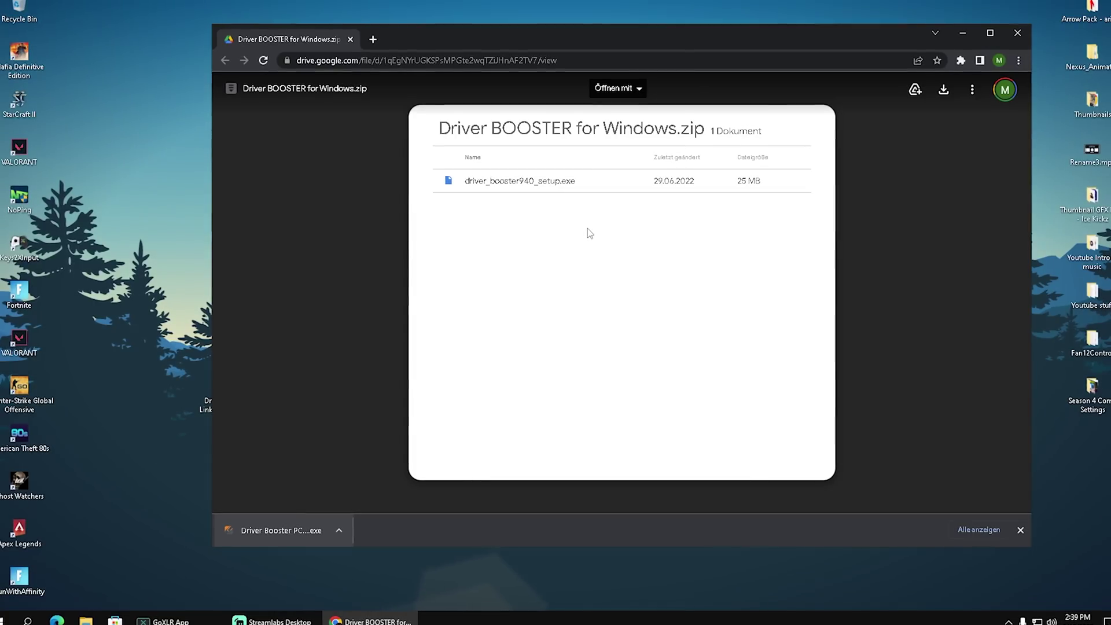
Step: Close the browser, start Driver Booster from the desktop, and scan for outdated drivers
{"action": "left_click", "coordinate": [1020, 34]}
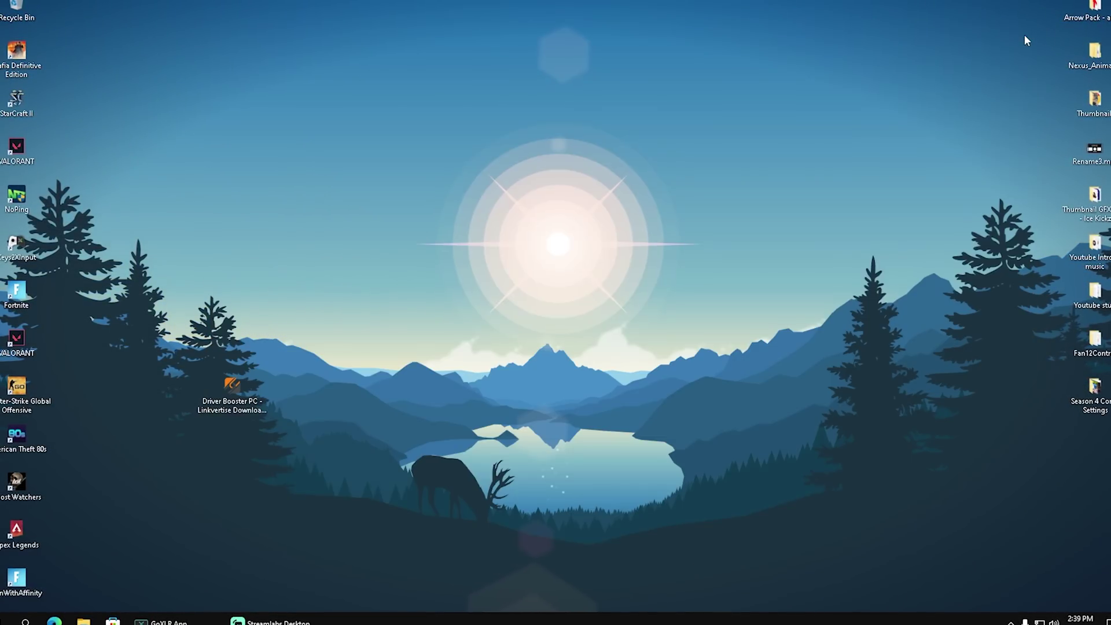
{"action": "left_click_drag", "start_coordinate": [169, 308], "coordinate": [292, 412]}
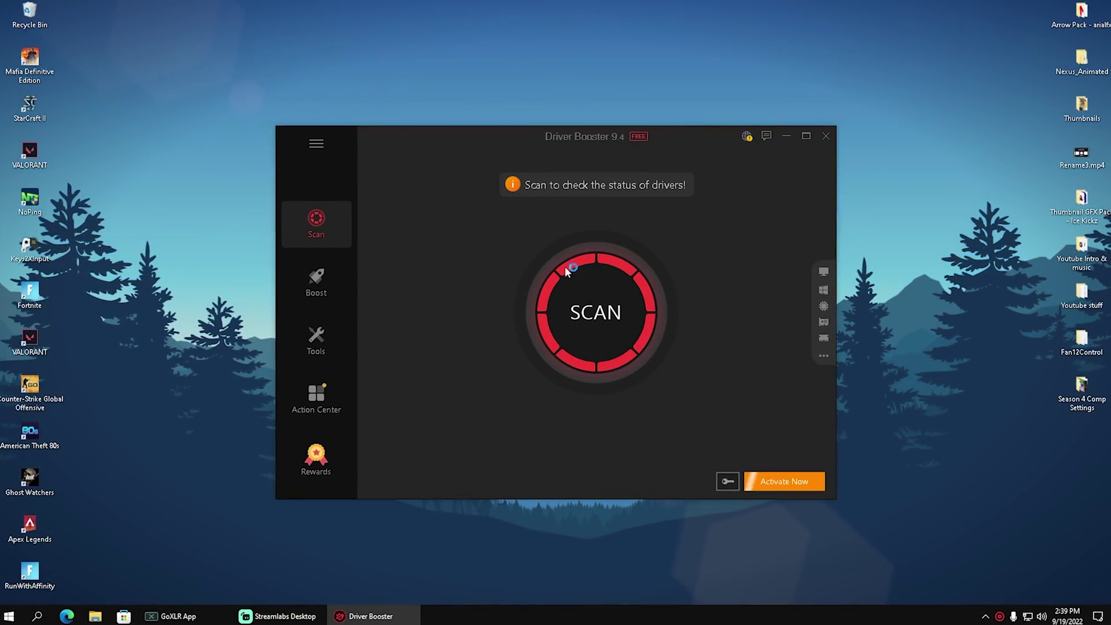
{"action": "left_click", "coordinate": [584, 312]}
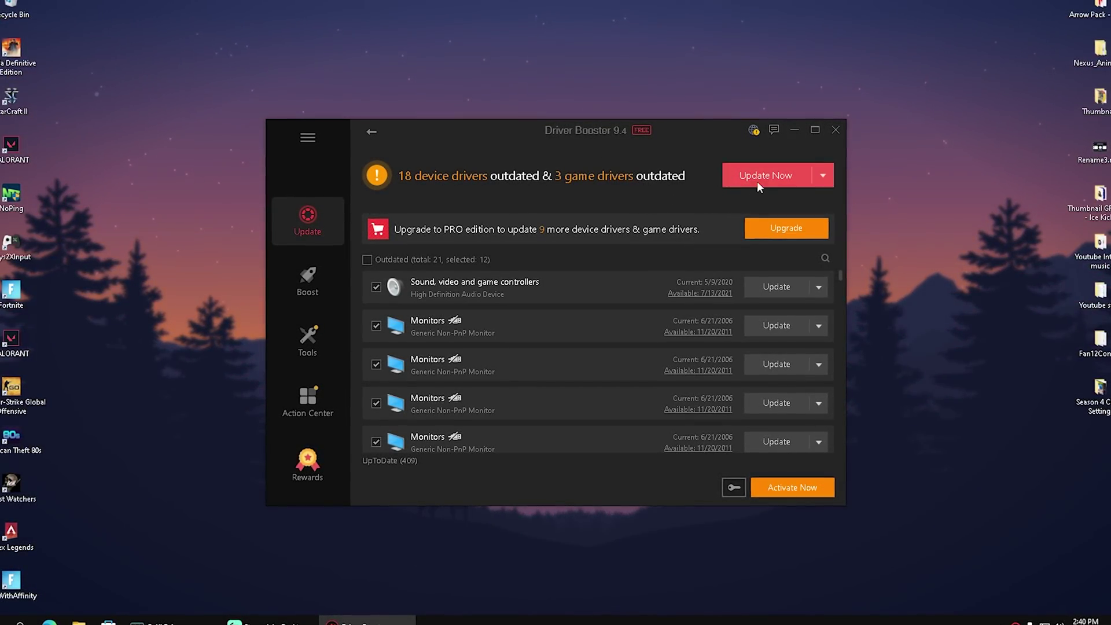
Step: Start the Driver Booster updates and confirm the installation notice so the outdated drivers install
{"action": "left_click", "coordinate": [779, 176]}
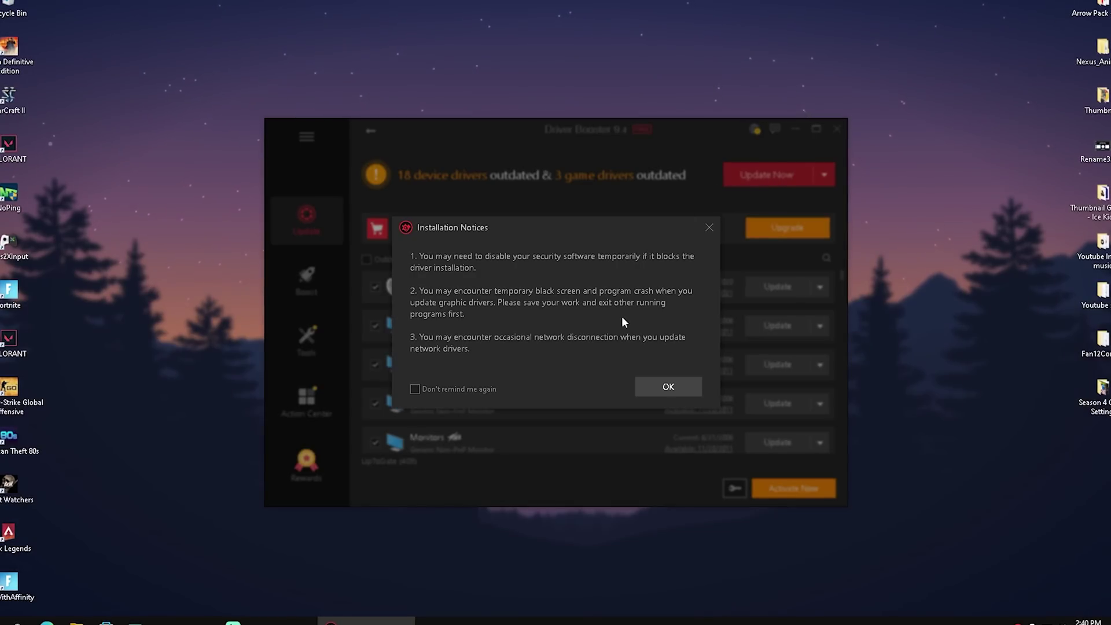
{"action": "left_click", "coordinate": [648, 387]}
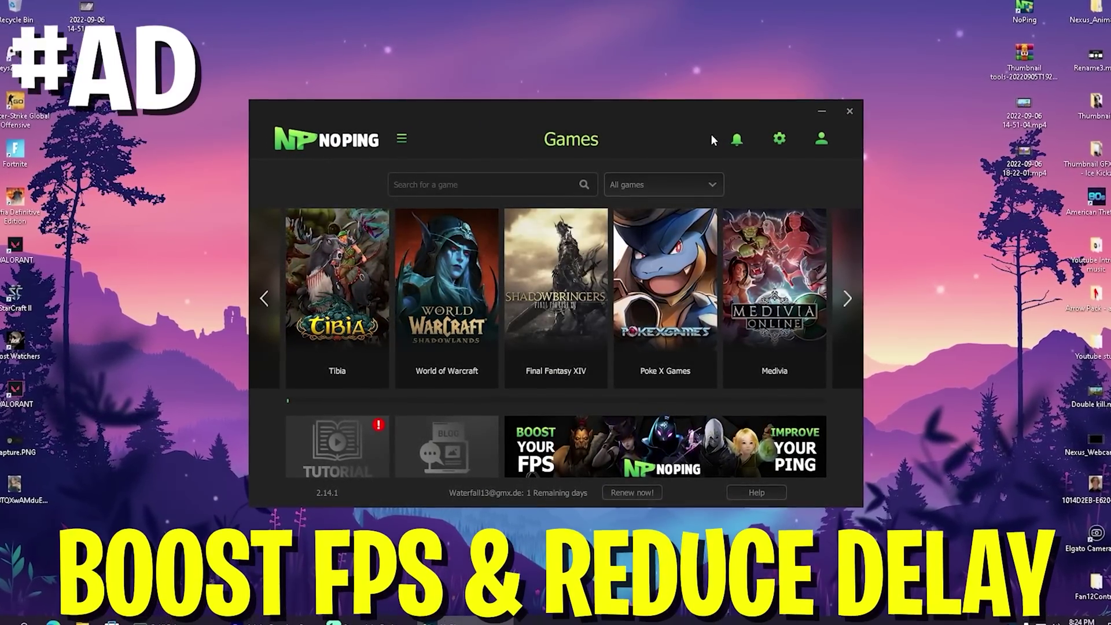
Step: Search NoPing's games for 'Fortni' and open the Fortnite server list
{"action": "left_click", "coordinate": [780, 139]}
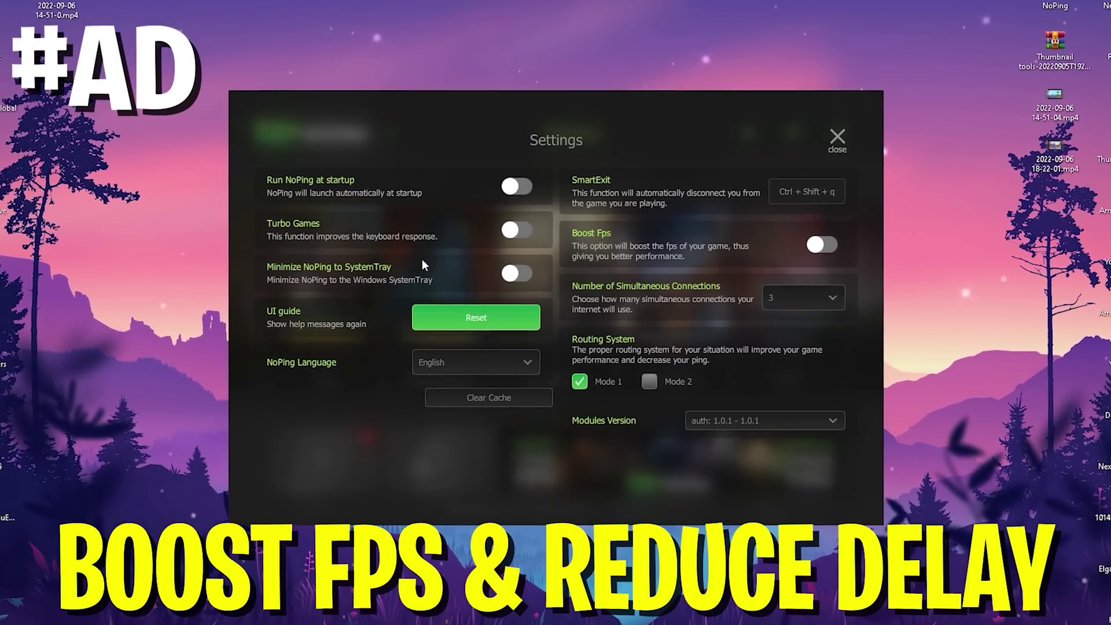
{"action": "left_click", "coordinate": [839, 139]}
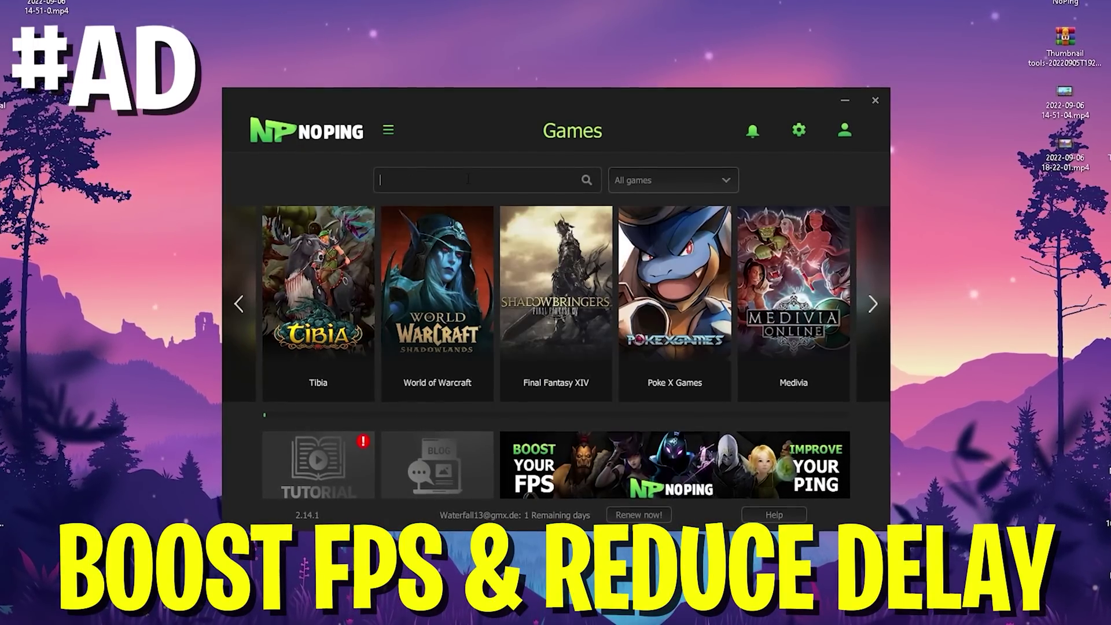
{"action": "type", "text": "Fortni"}
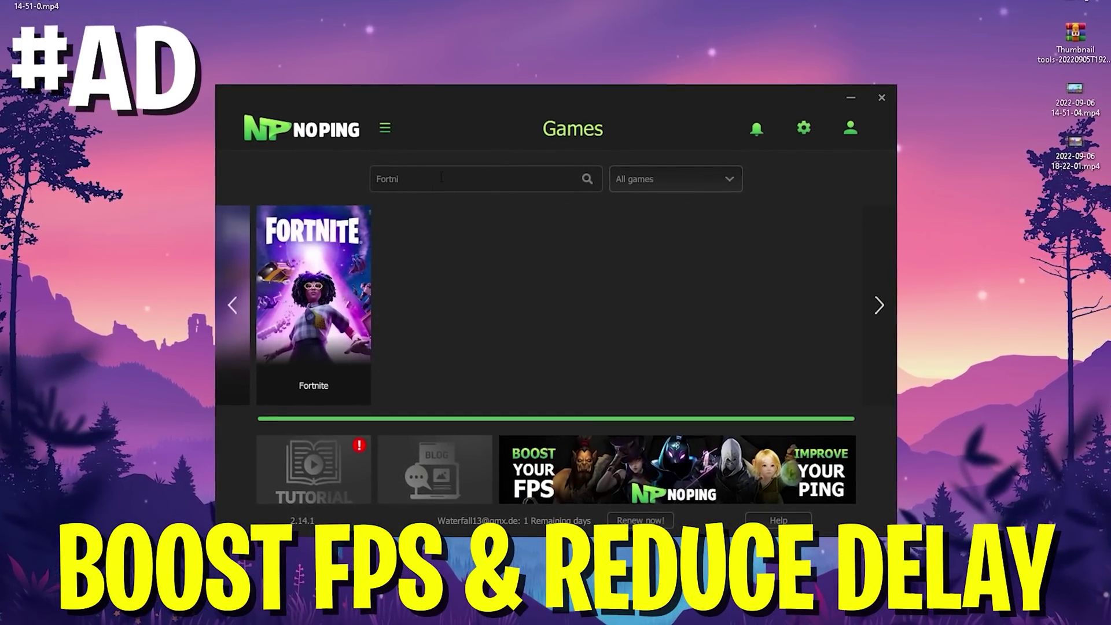
{"action": "mouse_move", "coordinate": [334, 307]}
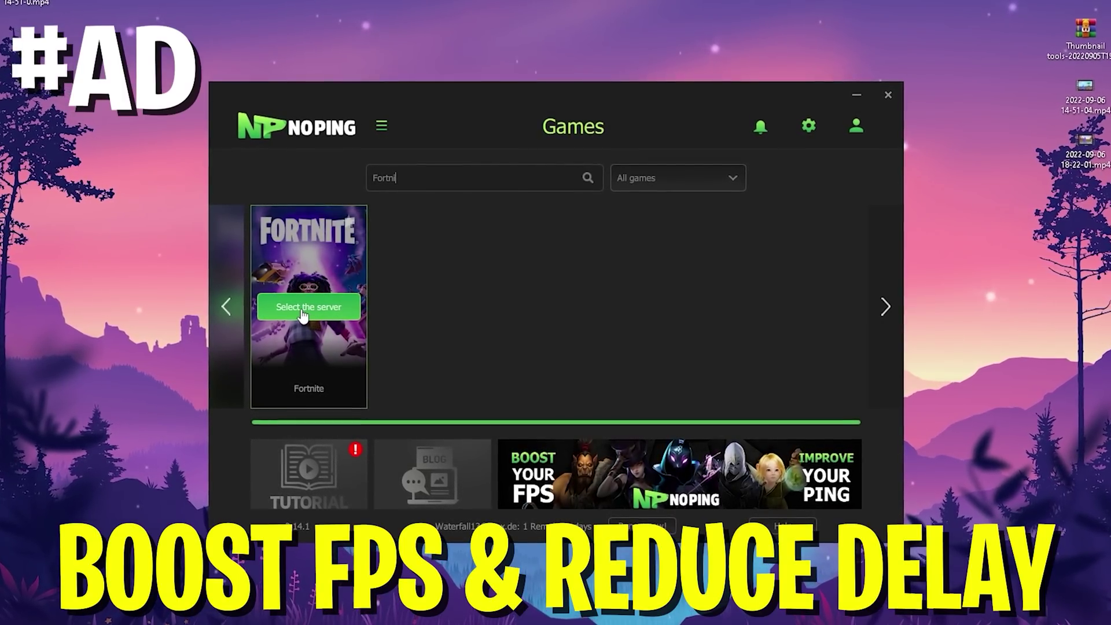
{"action": "mouse_move", "coordinate": [304, 283]}
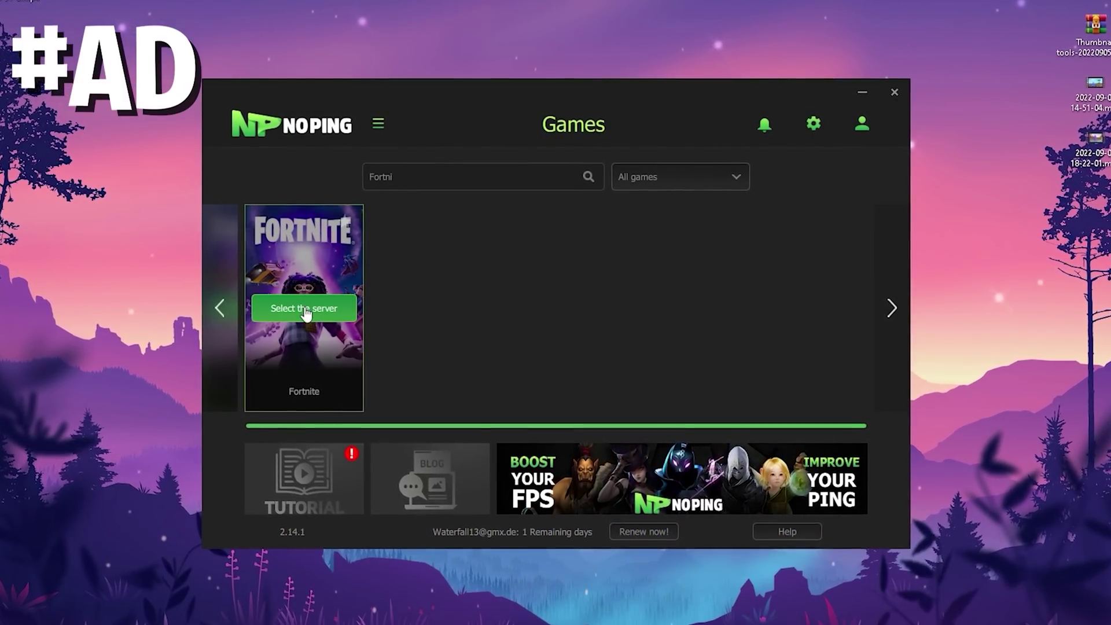
{"action": "left_click", "coordinate": [343, 304]}
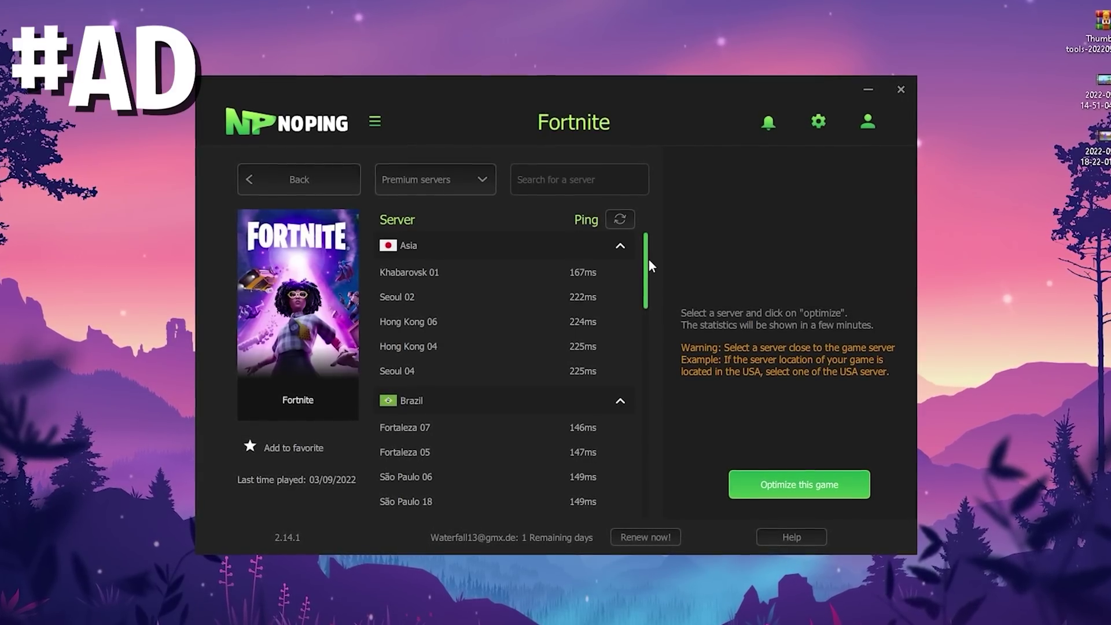
Step: Pick the Europe London 02 server (23ms) and start optimizing Fortnite
{"action": "scroll", "coordinate": [649, 272], "scroll_direction": "down", "scroll_amount": 1}
{"action": "left_click_drag", "start_coordinate": [648, 275], "coordinate": [634, 334]}
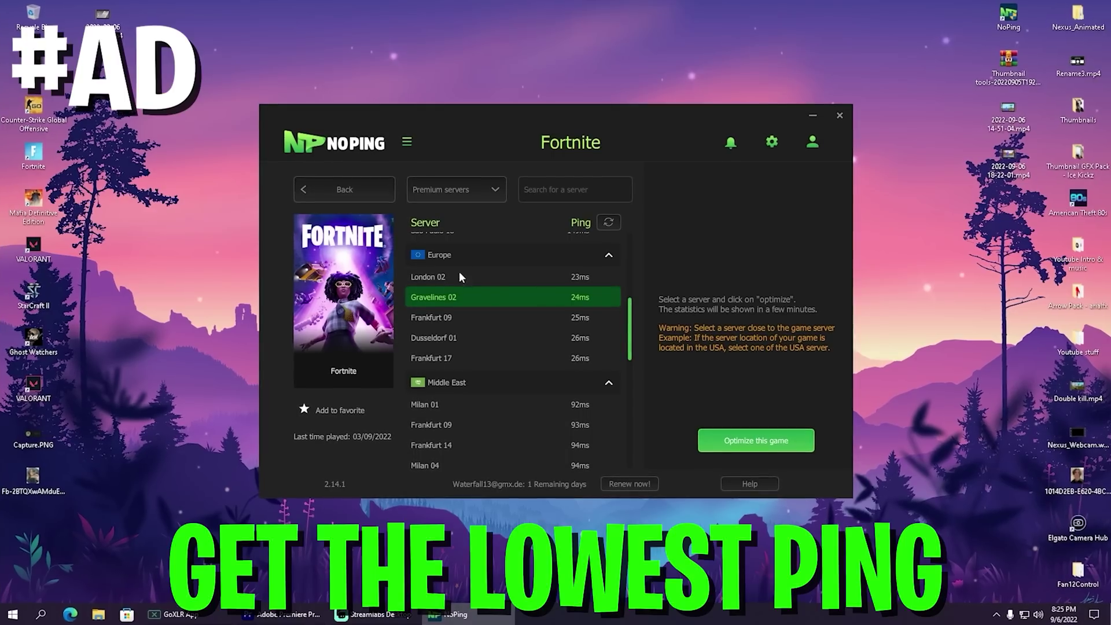
{"action": "left_click", "coordinate": [457, 276]}
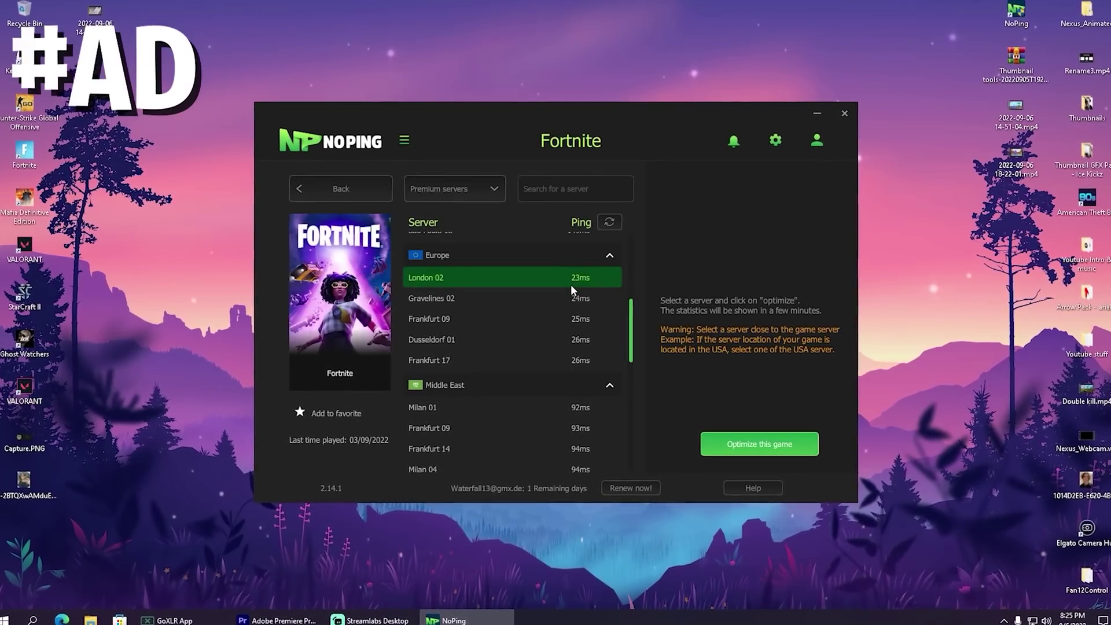
{"action": "left_click", "coordinate": [752, 454]}
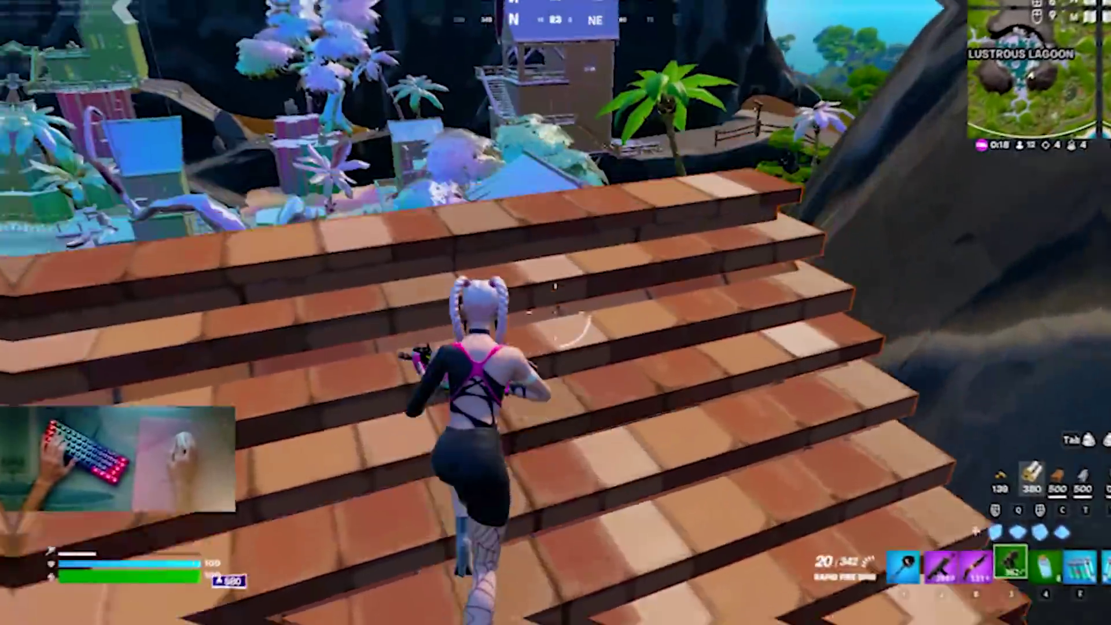
Step: Place wood pieces, then shoot the opponent with shotgun and SMG to eliminate them
{"action": "key", "text": "q"}
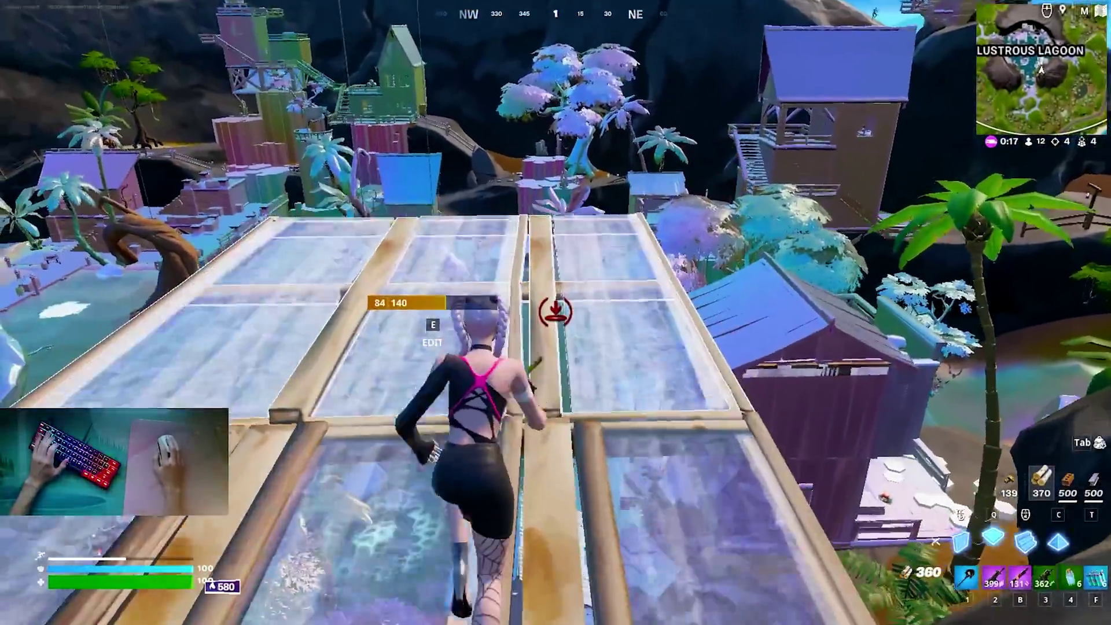
{"action": "key", "text": "3"}
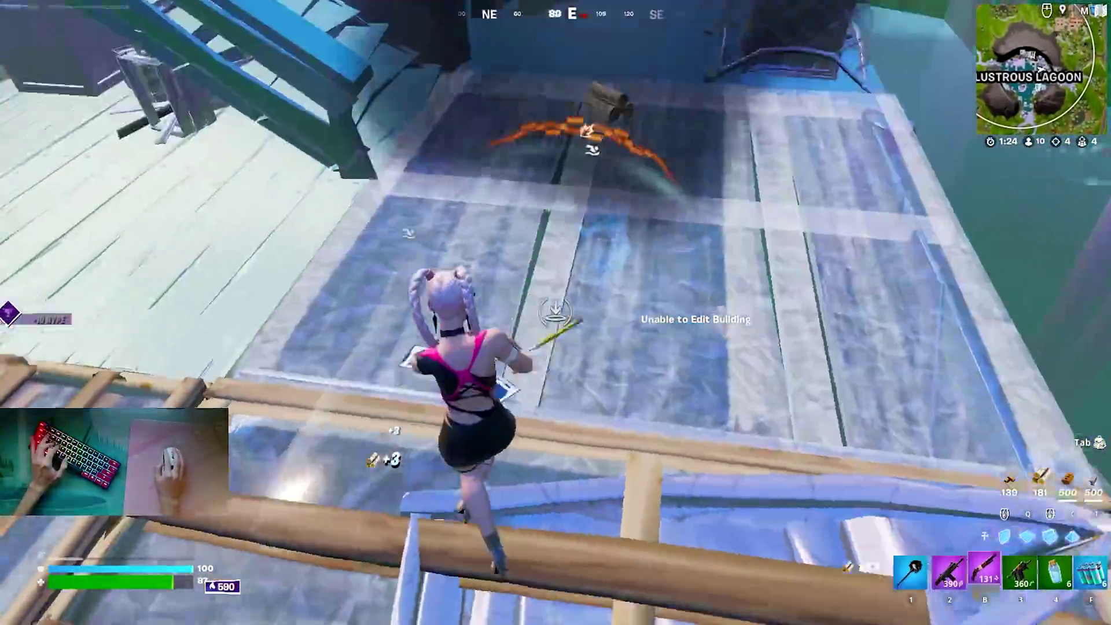
{"action": "left_click", "coordinate": [556, 313]}
{"action": "key", "text": "3"}
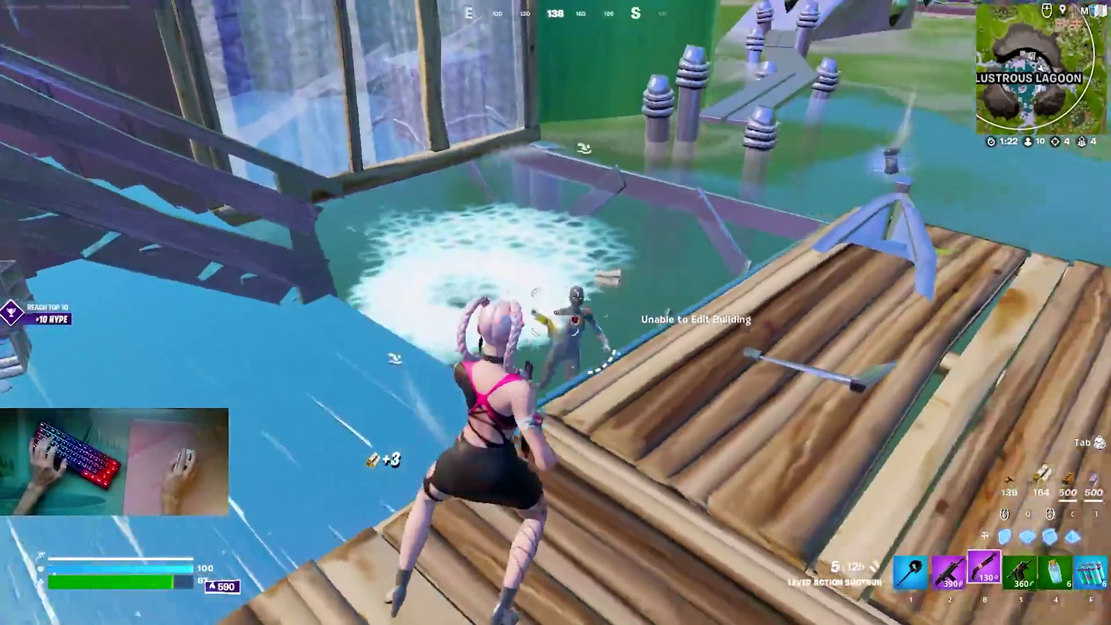
{"action": "left_click", "coordinate": [555, 312]}
{"action": "key", "text": "b"}
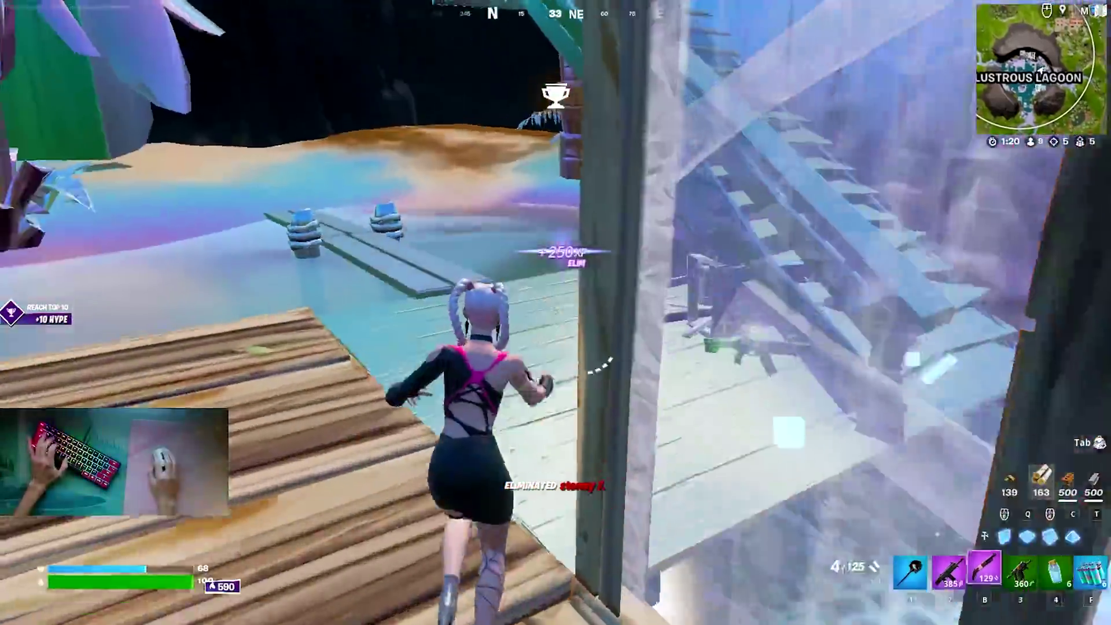
{"action": "key", "text": "1"}
Step: Build wooden pieces and a ramp, then edit a wall piece
{"action": "key", "text": "e"}
{"action": "key", "text": "q"}
{"action": "left_click", "coordinate": [555, 312]}
{"action": "left_click", "coordinate": [555, 312]}
{"action": "key", "text": "e"}
{"action": "left_click", "coordinate": [555, 313]}
{"action": "key", "text": "e"}
{"action": "left_click", "coordinate": [555, 312]}
Step: Edit a floor piece, place more wood, then re-equip the shotgun
{"action": "key", "text": "b"}
{"action": "key", "text": "e"}
{"action": "left_click", "coordinate": [556, 312]}
{"action": "key", "text": "e"}
{"action": "key", "text": "q"}
{"action": "left_click", "coordinate": [556, 312]}
{"action": "left_click", "coordinate": [556, 312]}
{"action": "key", "text": "1"}
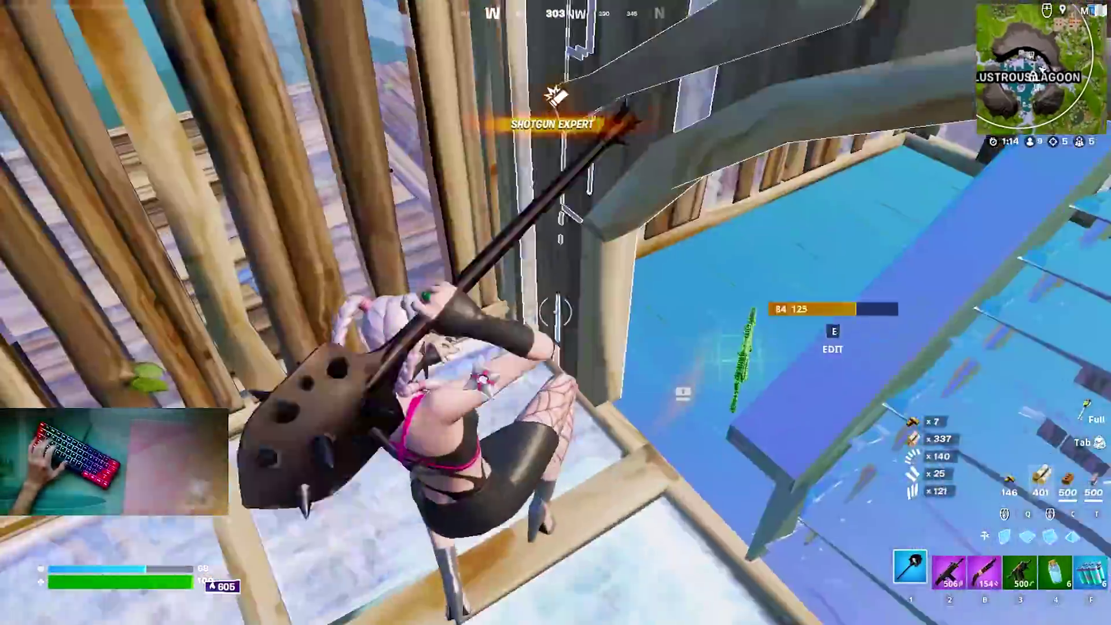
{"action": "key", "text": "b"}
Step: Throw a Chug Splash to refill shield to 100, then pickaxe the wall and stairs
{"action": "key", "text": "f"}
{"action": "left_click", "coordinate": [556, 313]}
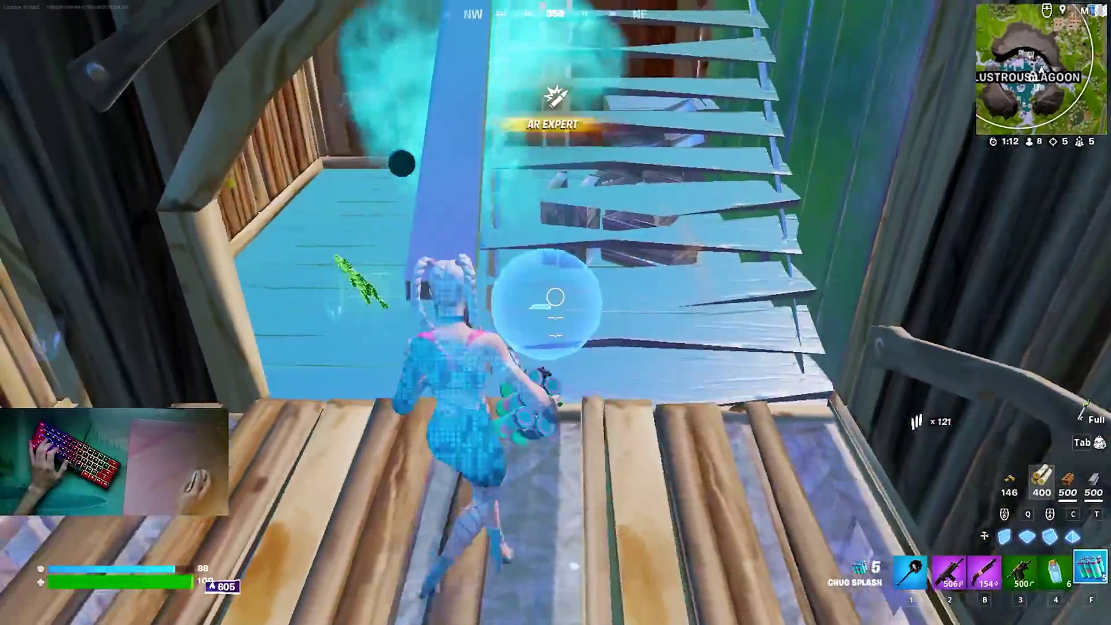
{"action": "key", "text": "1"}
{"action": "left_click", "coordinate": [556, 312]}
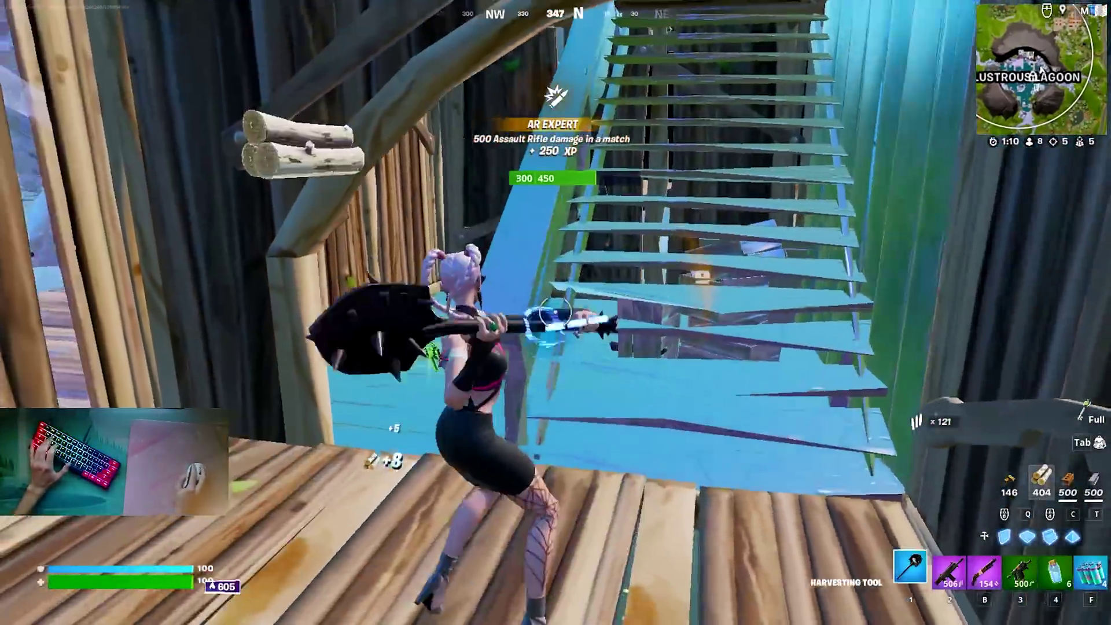
{"action": "left_click", "coordinate": [555, 312]}
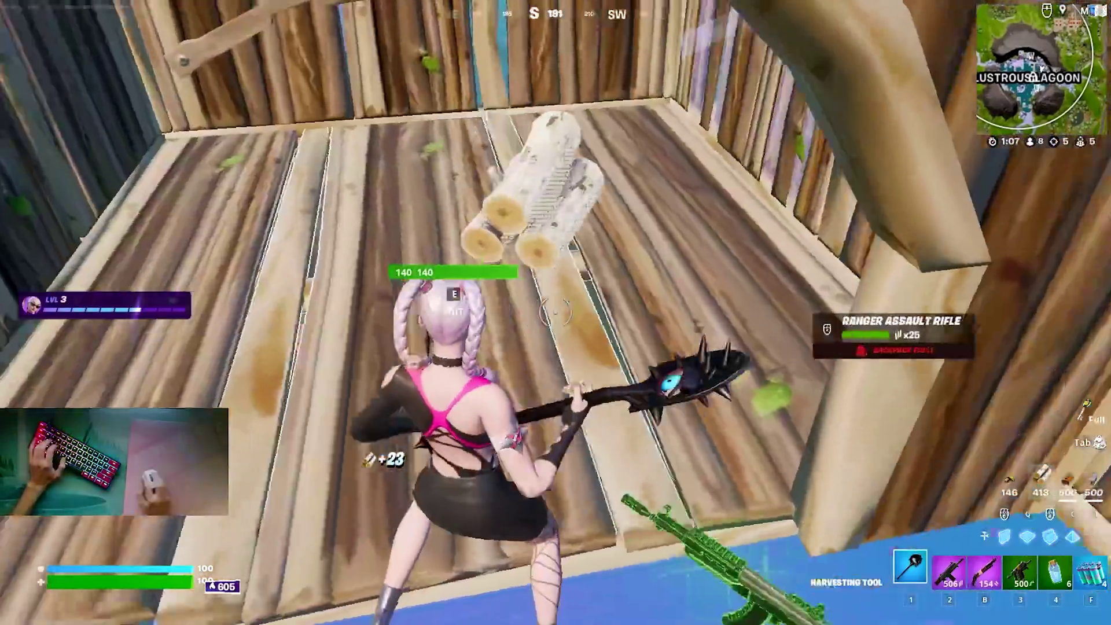
Step: Open the floor to reach the loot below, swap in the better shotgun and reload the SMG
{"action": "key", "text": "e"}
{"action": "left_click", "coordinate": [556, 312]}
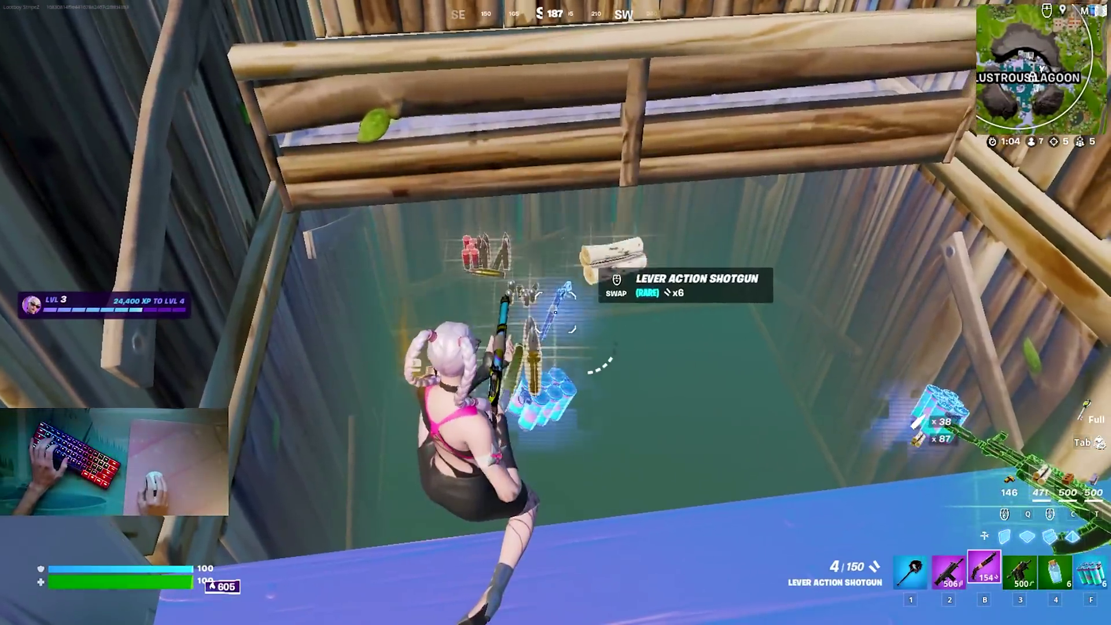
{"action": "scroll", "coordinate": [556, 313], "scroll_direction": "down", "scroll_amount": 1}
{"action": "key", "text": "e"}
{"action": "key", "text": "r"}
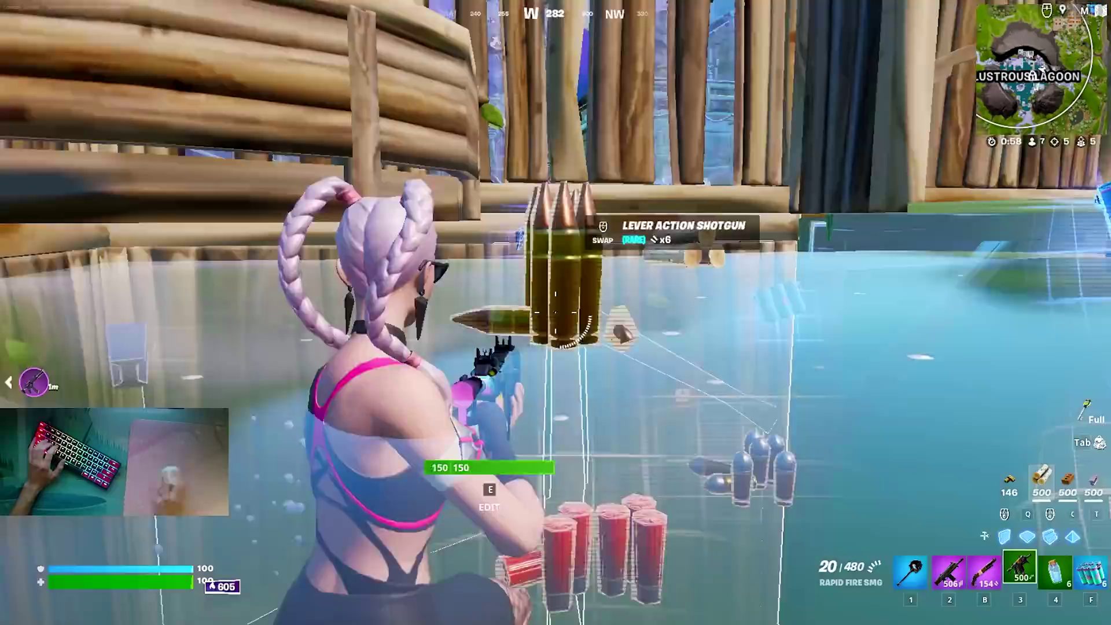
Step: Place a wood ramp and roof, then edit a wall of the nearby building
{"action": "key", "text": "1"}
{"action": "key", "text": "e"}
{"action": "left_click", "coordinate": [555, 313]}
{"action": "left_click", "coordinate": [555, 312]}
{"action": "key", "text": "c"}
{"action": "left_click", "coordinate": [556, 312]}
{"action": "key", "text": "1"}
{"action": "key", "text": "c"}
{"action": "left_click", "coordinate": [555, 313]}
{"action": "key", "text": "1"}
{"action": "key", "text": "e"}
{"action": "left_click", "coordinate": [556, 312]}
{"action": "key", "text": "e"}
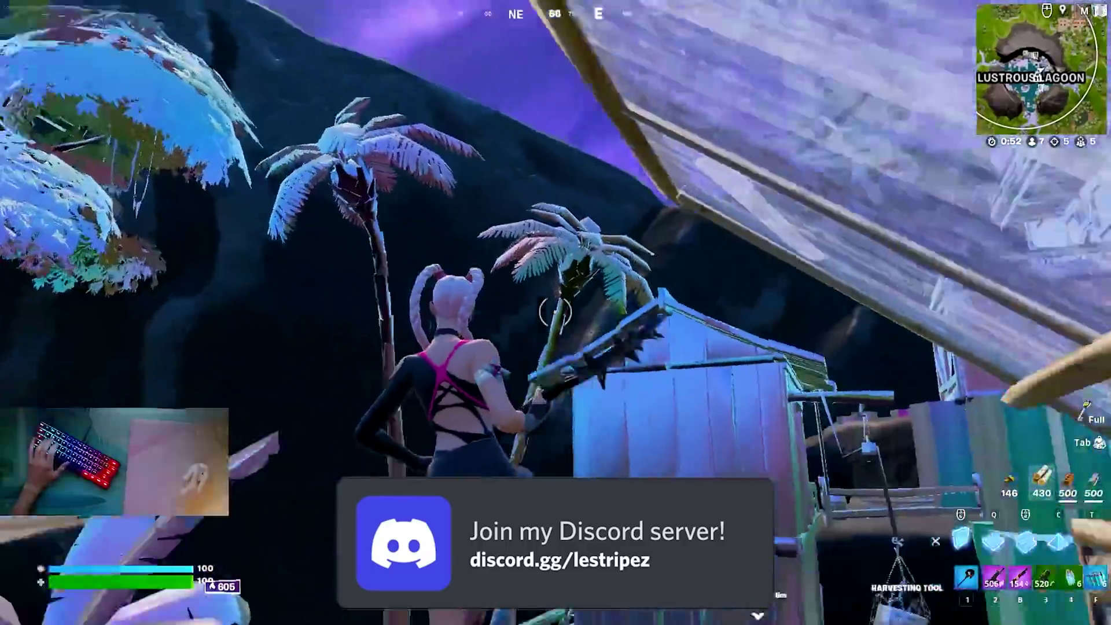
Step: Climb the hill by building wood stairs and a floor ahead, swapping to the shotgun between pieces
{"action": "left_click", "coordinate": [555, 313]}
{"action": "key", "text": "b"}
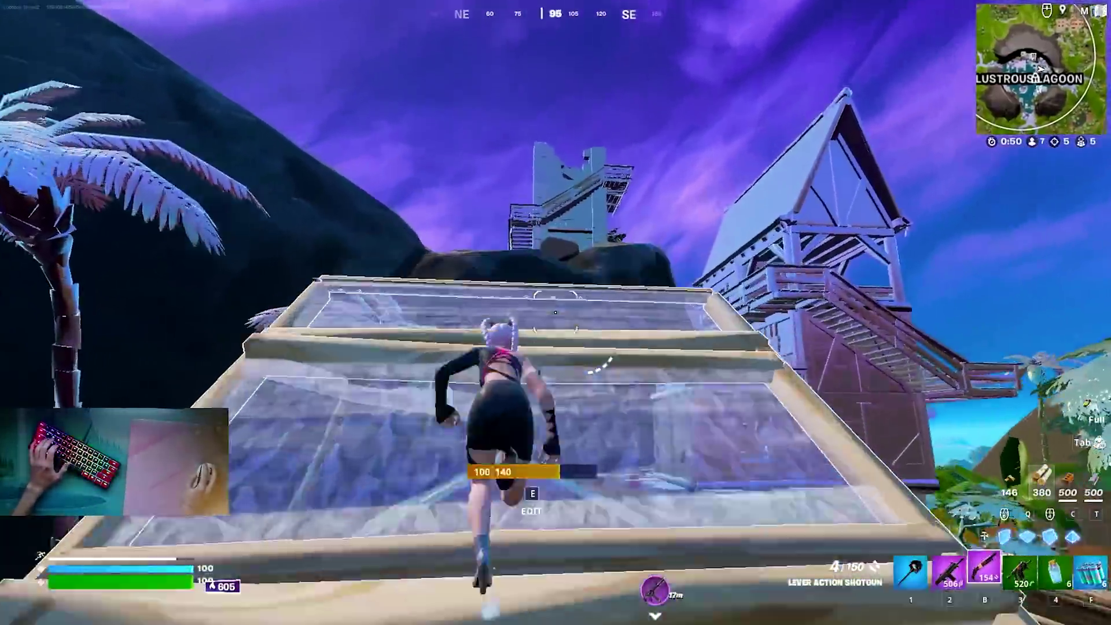
{"action": "left_click", "coordinate": [556, 313]}
{"action": "key", "text": "b"}
{"action": "left_click", "coordinate": [555, 313]}
{"action": "key", "text": "b"}
{"action": "left_click", "coordinate": [556, 313]}
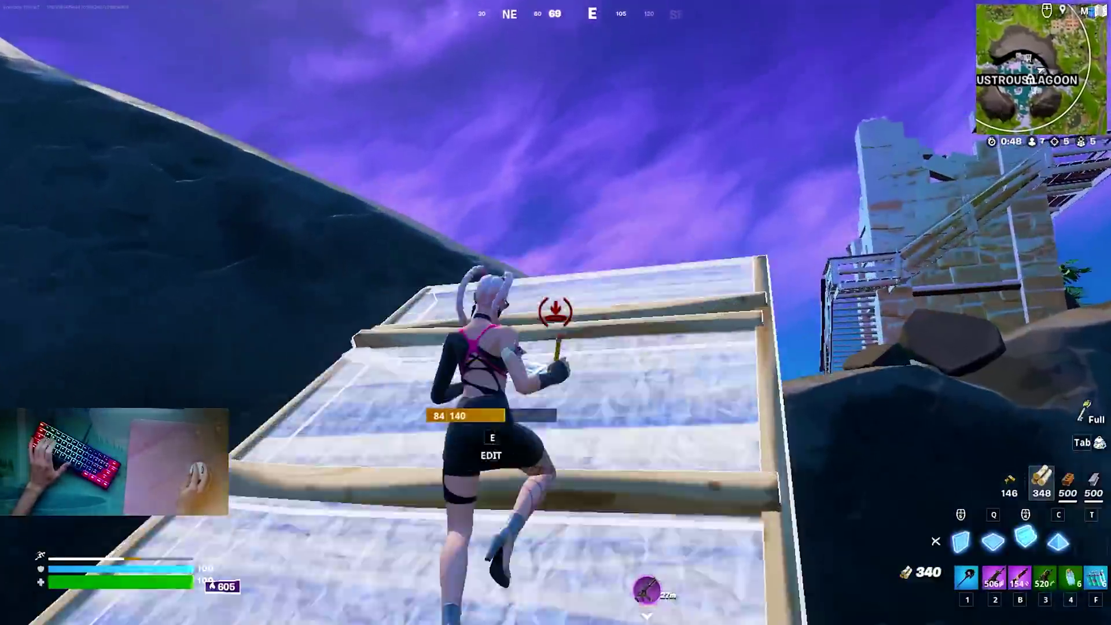
{"action": "left_click", "coordinate": [555, 312]}
{"action": "key", "text": "b"}
{"action": "key", "text": "q"}
{"action": "left_click", "coordinate": [555, 313]}
{"action": "left_click", "coordinate": [555, 313]}
{"action": "key", "text": "b"}
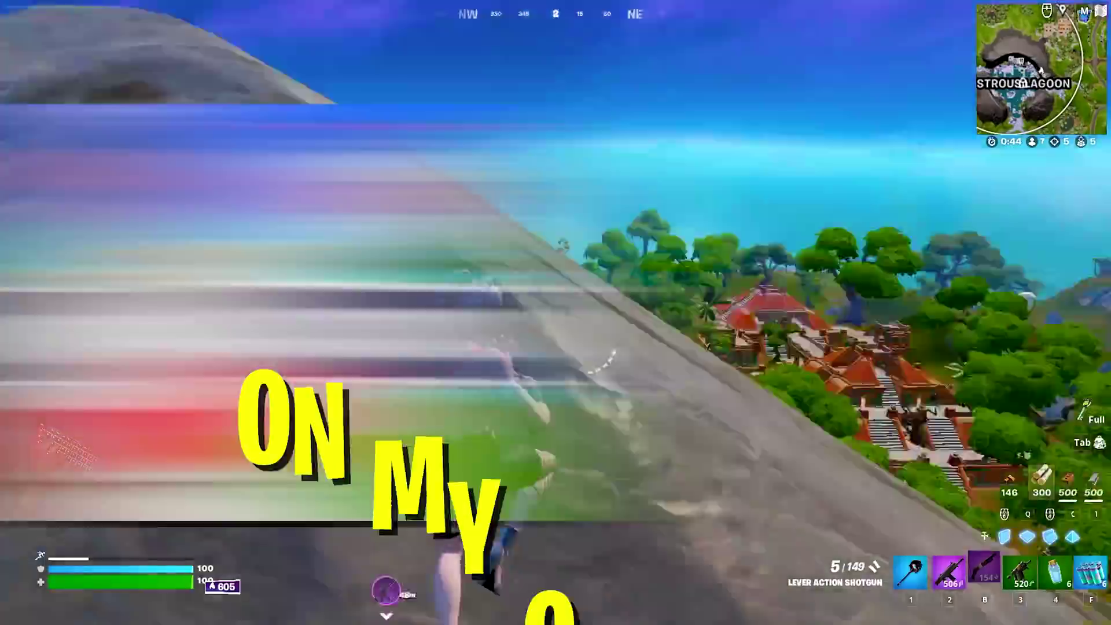
Step: Build a wood ramp and floor, then fire the Rapid Fire SMG at the brick wall
{"action": "key", "text": "2"}
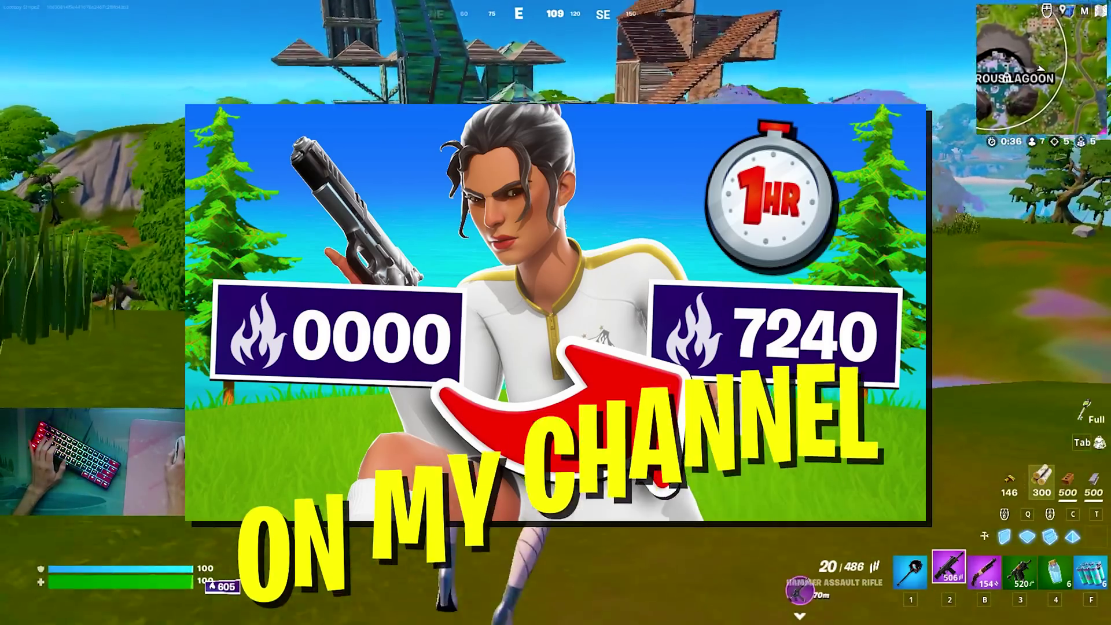
{"action": "left_click", "coordinate": [556, 313]}
{"action": "key", "text": "b"}
{"action": "key", "text": "q"}
{"action": "left_click", "coordinate": [556, 313]}
{"action": "key", "text": "3"}
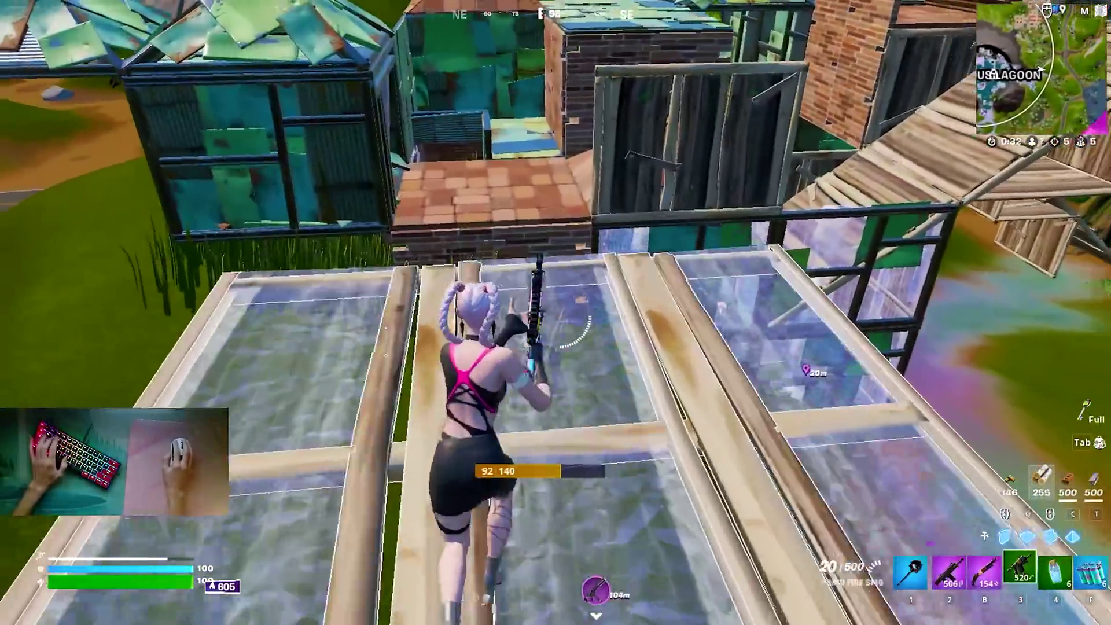
{"action": "left_click", "coordinate": [555, 313]}
Step: Pickaxe the brick wall, replace it with wood, and cancel the wall edit
{"action": "key", "text": "b"}
{"action": "key", "text": "1"}
{"action": "left_click", "coordinate": [555, 312]}
{"action": "left_click", "coordinate": [556, 312]}
{"action": "key", "text": "b"}
{"action": "key", "text": "3"}
{"action": "key", "text": "e"}
{"action": "left_click", "coordinate": [555, 313]}
{"action": "right_click", "coordinate": [556, 313]}
Step: Jump and build a floor and ramp over the tiled roof, then fire the assault rifle
{"action": "key", "text": "space"}
{"action": "key", "text": "q"}
{"action": "left_click", "coordinate": [556, 312]}
{"action": "key", "text": "b"}
{"action": "left_click", "coordinate": [555, 313]}
{"action": "key", "text": "b"}
{"action": "key", "text": "1"}
{"action": "key", "text": "space"}
{"action": "key", "text": "2"}
{"action": "left_click", "coordinate": [555, 312]}
Step: Place wood floor pieces, then edit the floor to open a hole in it
{"action": "key", "text": "q"}
{"action": "left_click", "coordinate": [556, 312]}
{"action": "key", "text": "1"}
{"action": "left_click", "coordinate": [555, 312]}
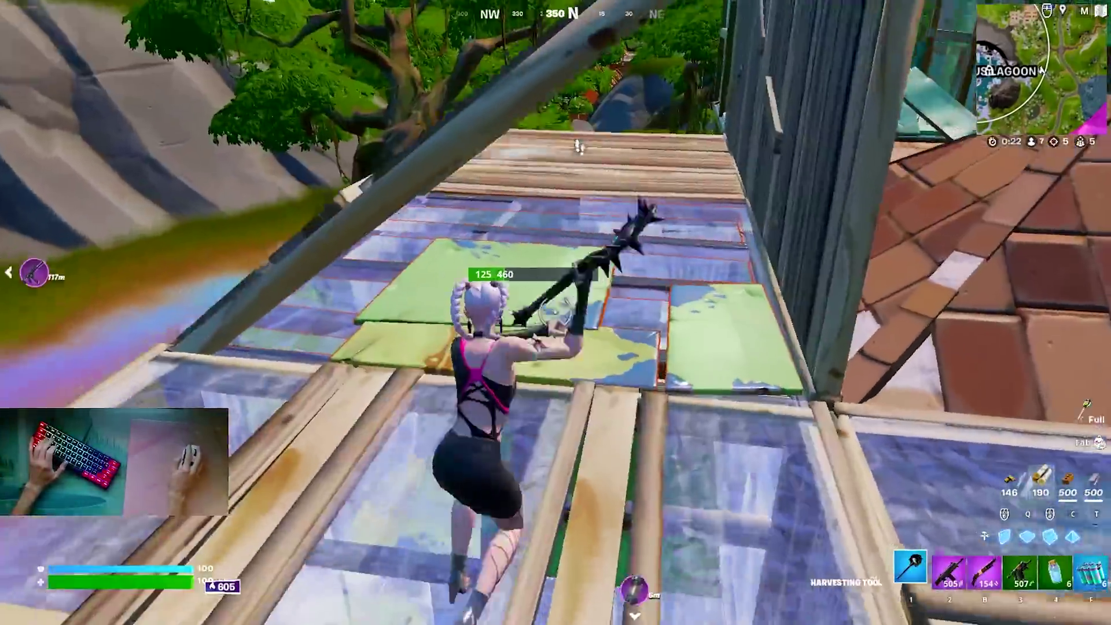
{"action": "key", "text": "q"}
{"action": "left_click", "coordinate": [555, 312]}
{"action": "key", "text": "b"}
{"action": "key", "text": "e"}
{"action": "left_click", "coordinate": [556, 312]}
Step: Shotgun the enemy below, then build wood walls for cover and fire the Hammer Assault Rifle
{"action": "left_click", "coordinate": [556, 313]}
{"action": "key", "text": "q"}
{"action": "left_click", "coordinate": [555, 313]}
{"action": "key", "text": "2"}
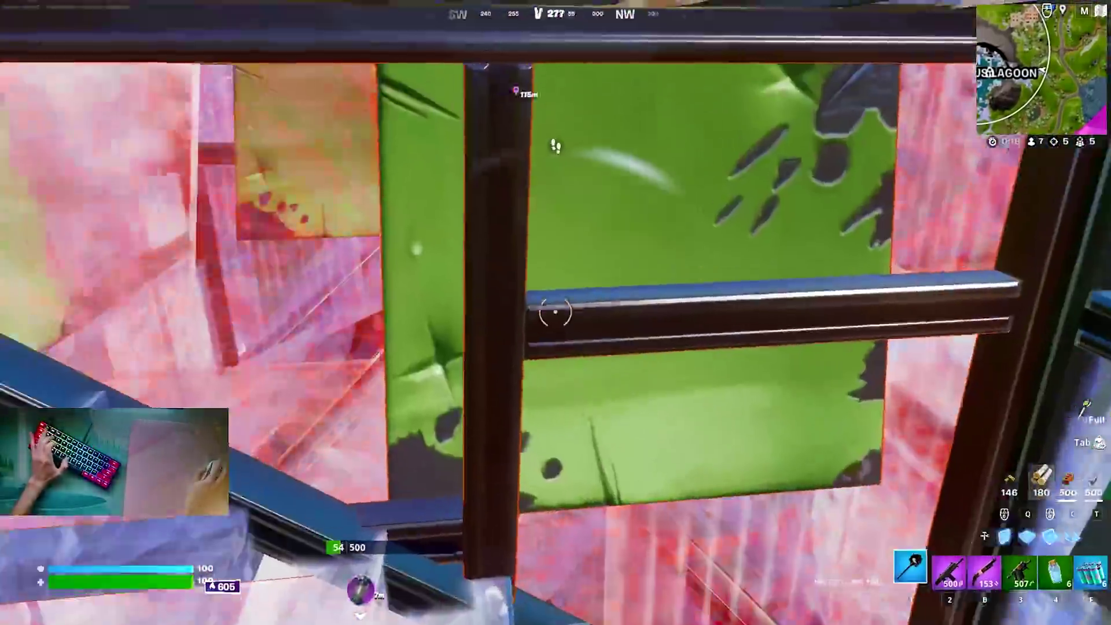
{"action": "left_click", "coordinate": [555, 313]}
{"action": "key", "text": "b"}
{"action": "key", "text": "e"}
{"action": "key", "text": "2"}
{"action": "left_click", "coordinate": [555, 312]}
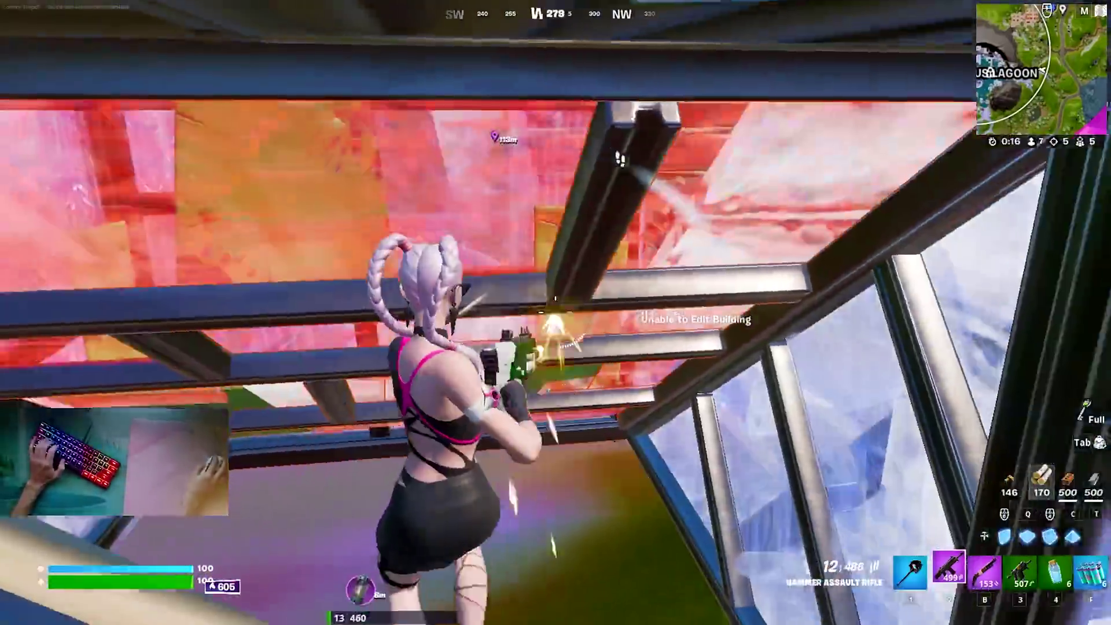
{"action": "key", "text": "q"}
{"action": "left_click", "coordinate": [555, 312]}
{"action": "key", "text": "b"}
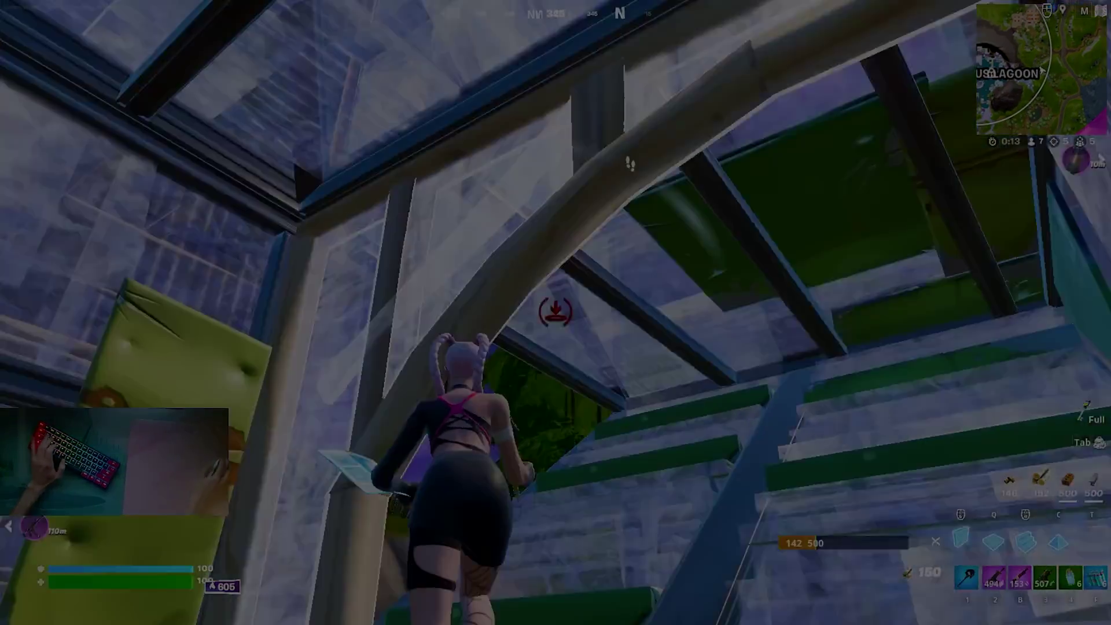